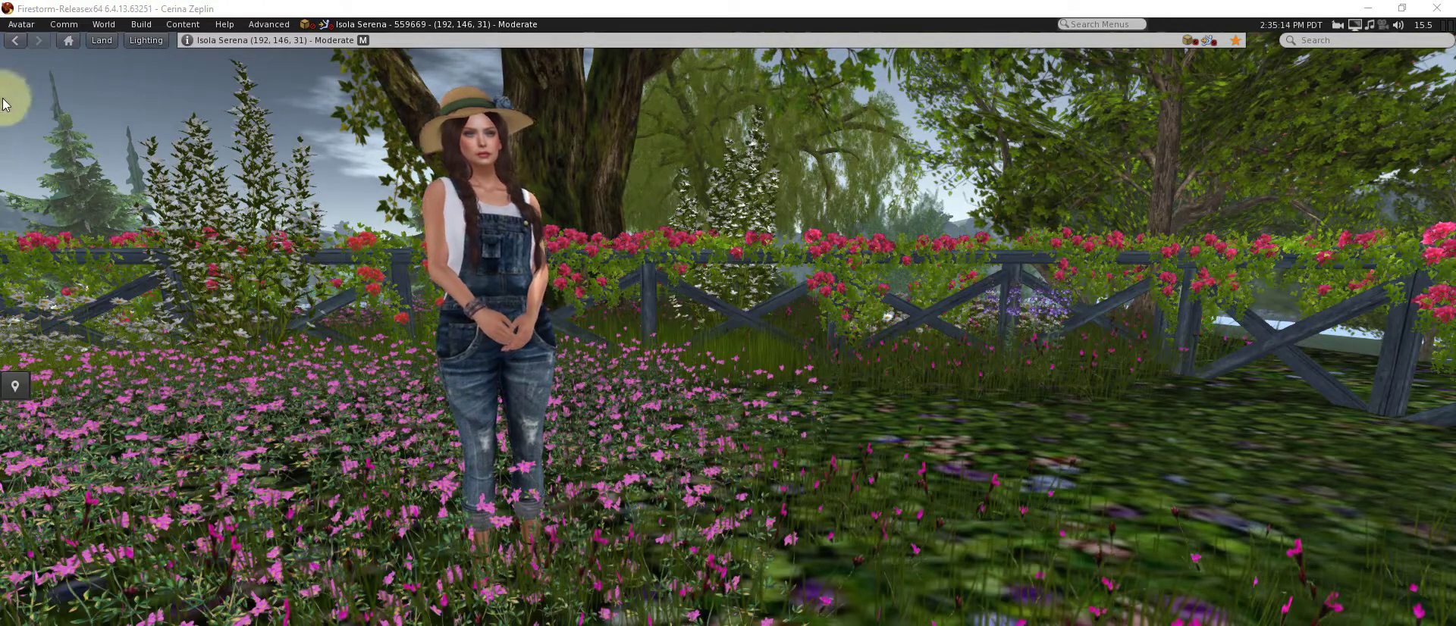
# Show the Groups tab via Comm > Groups, shifting the Conversations window slightly left
pyautogui.click(65, 30)
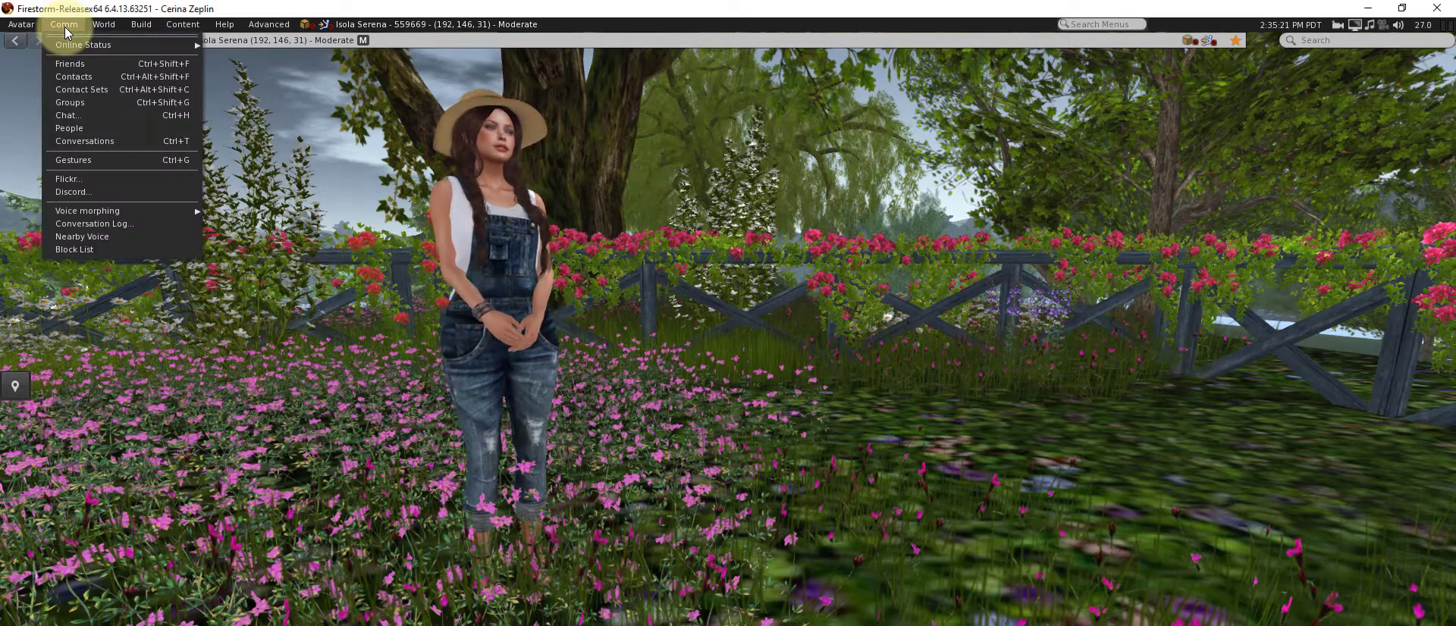
pyautogui.click(70, 104)
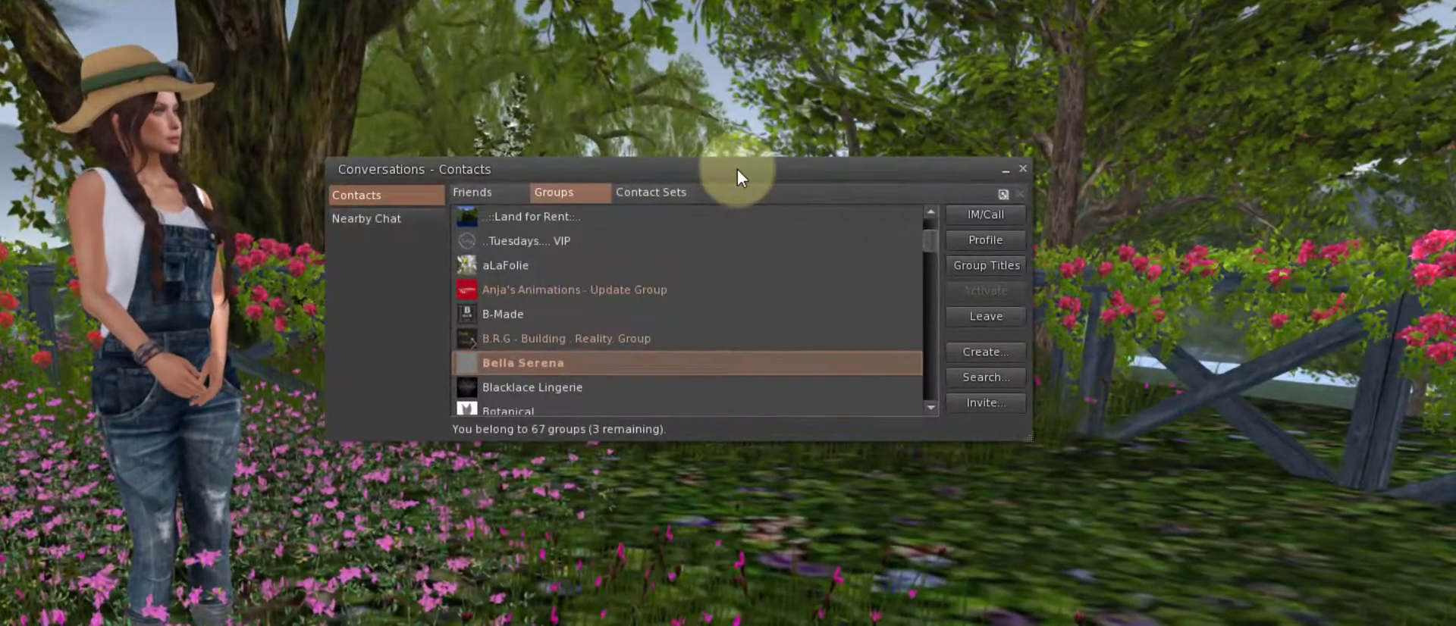
pyautogui.moveTo(737, 168); pyautogui.dragTo(729, 172)
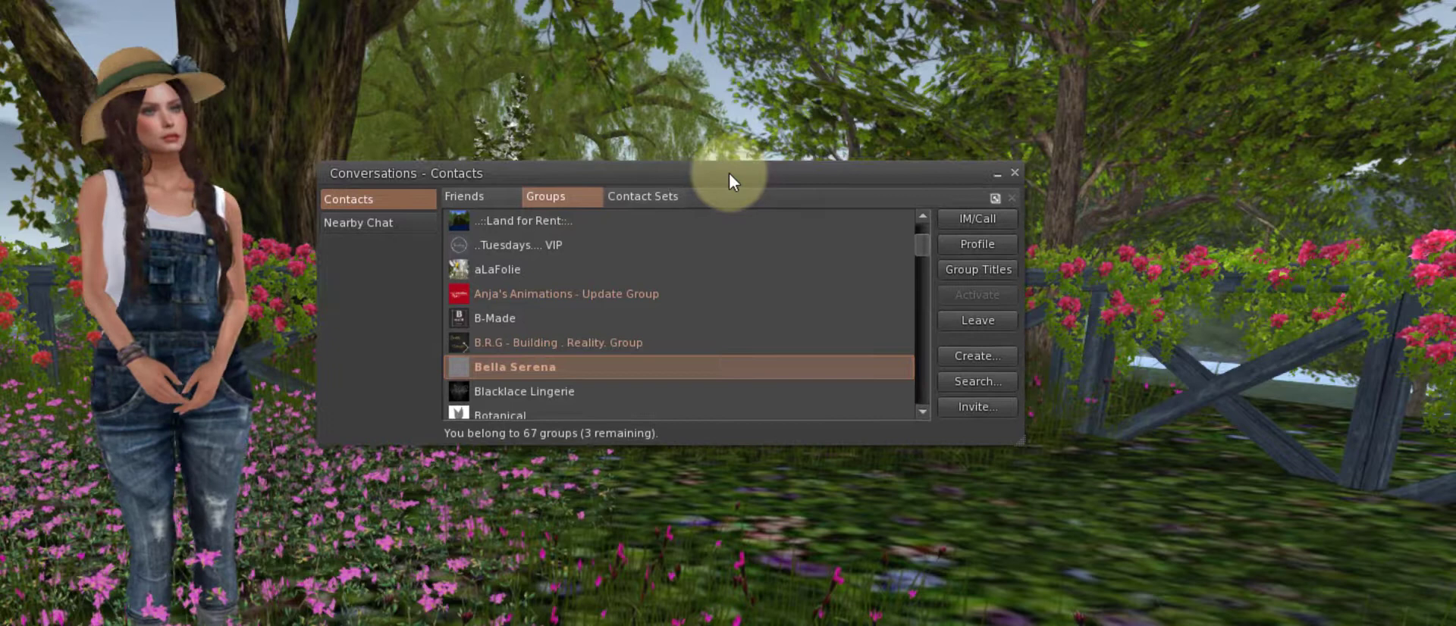
# Start a new group named 'The Bestest Group Ever' described as 'The friends of the best group ever'
pyautogui.click(1007, 358)
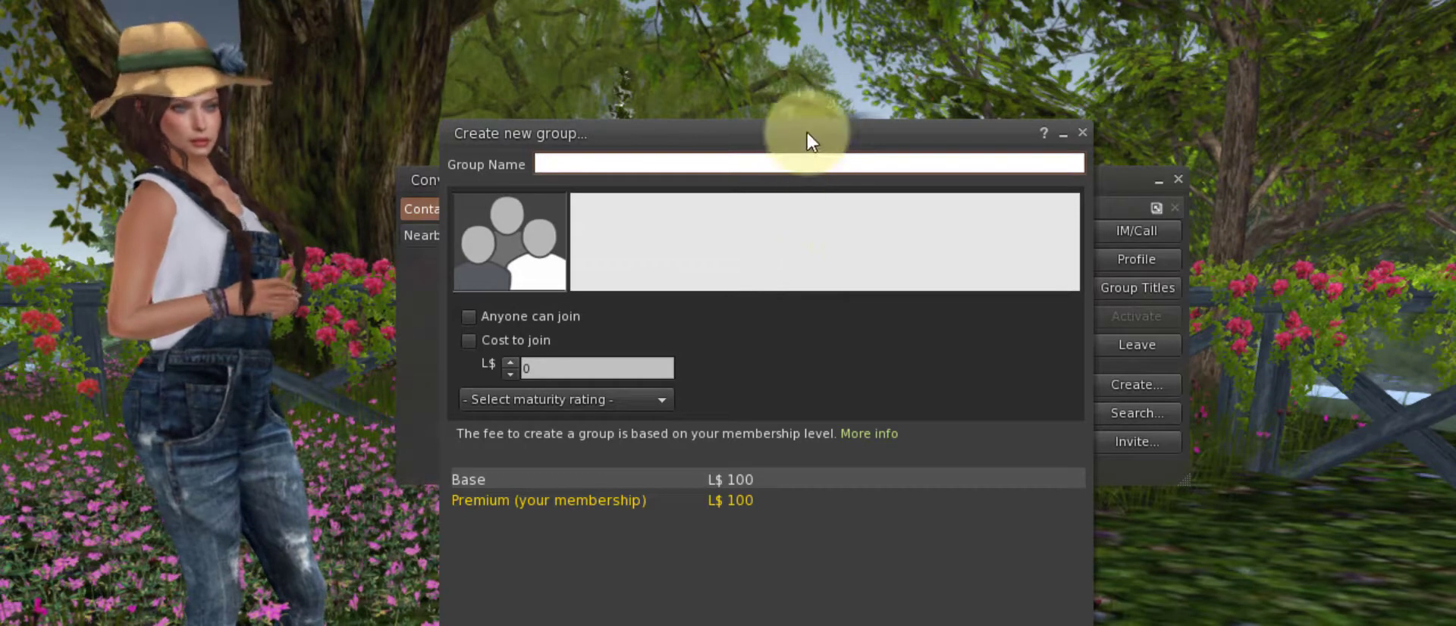
pyautogui.write('The Bestest')
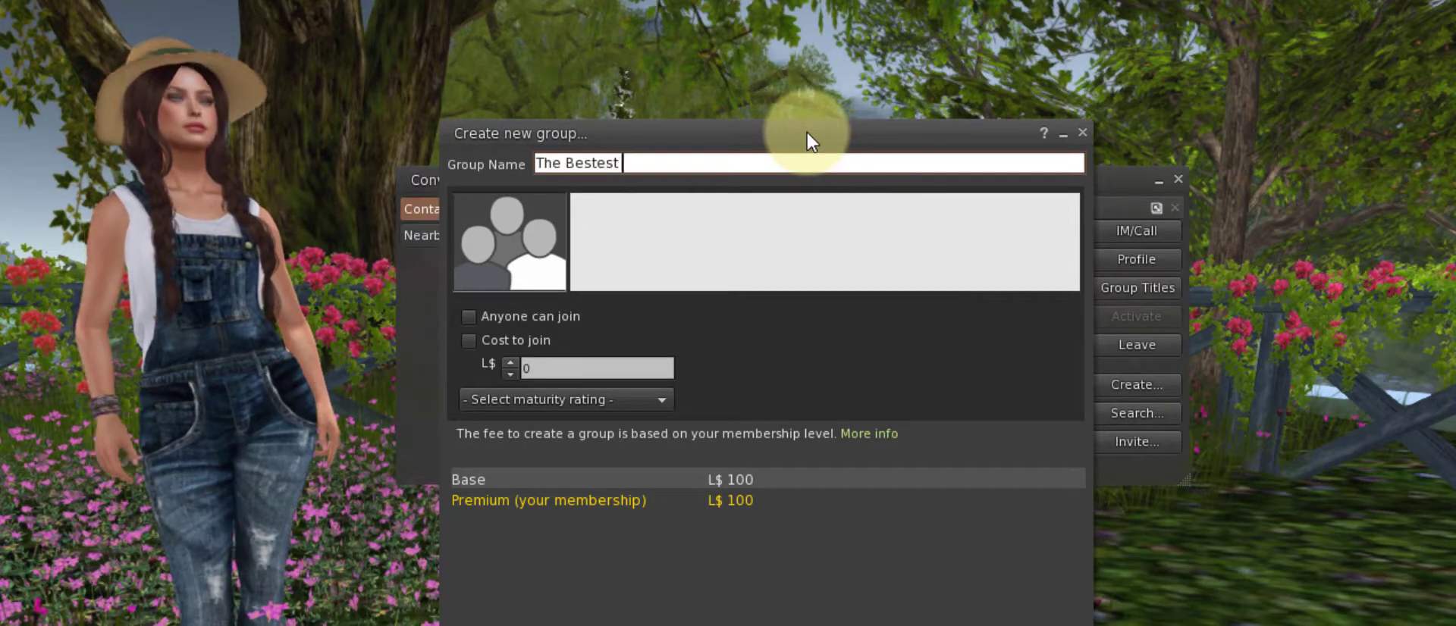
pyautogui.write(' Grou')
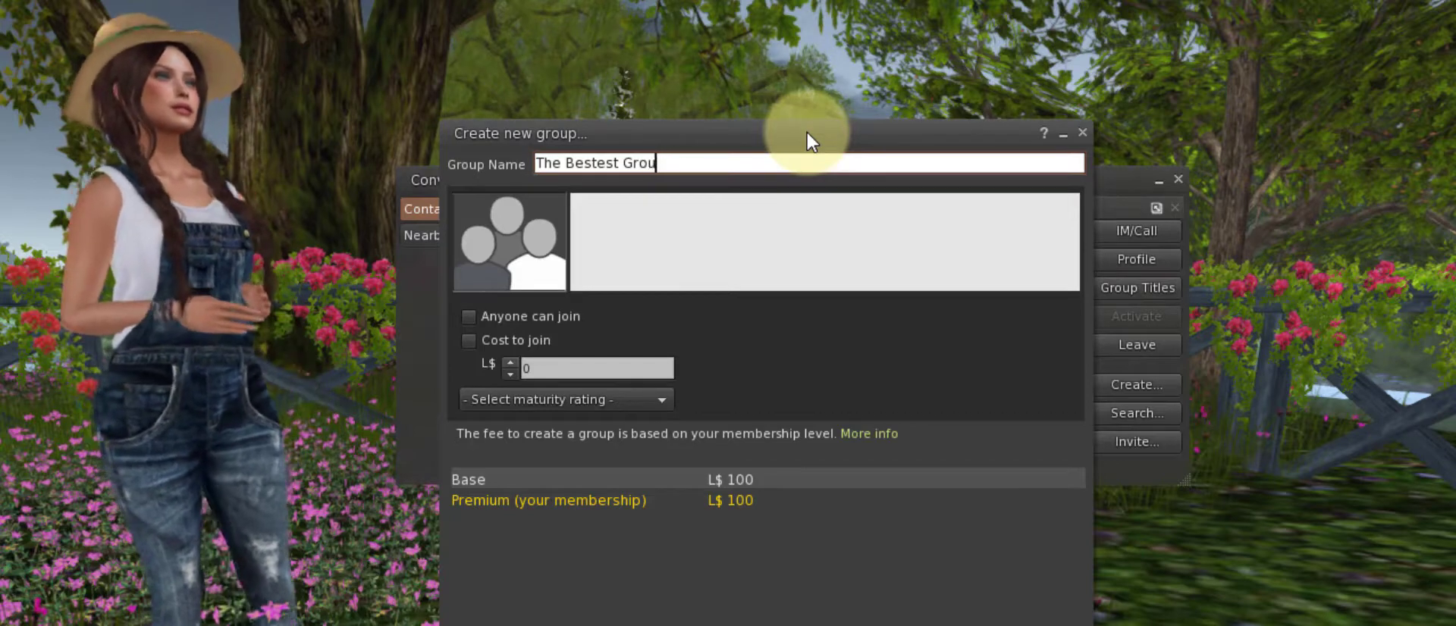
pyautogui.write('p Ever')
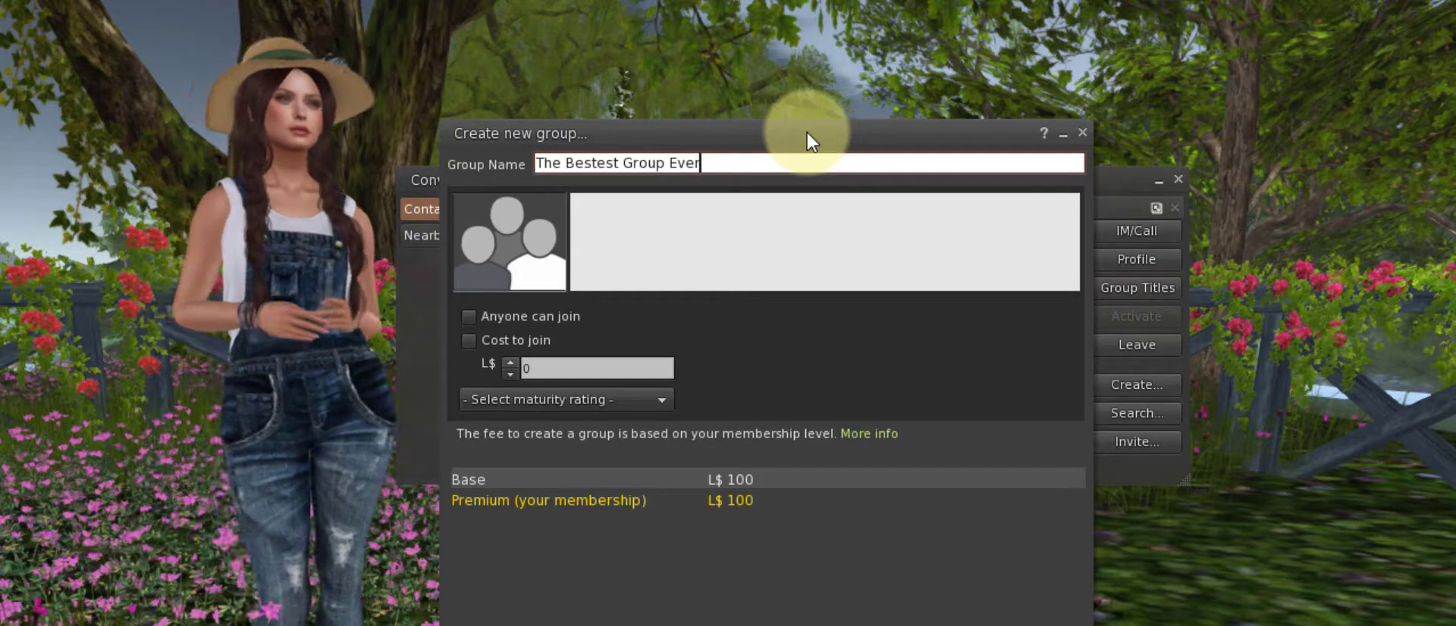
pyautogui.click(735, 216)
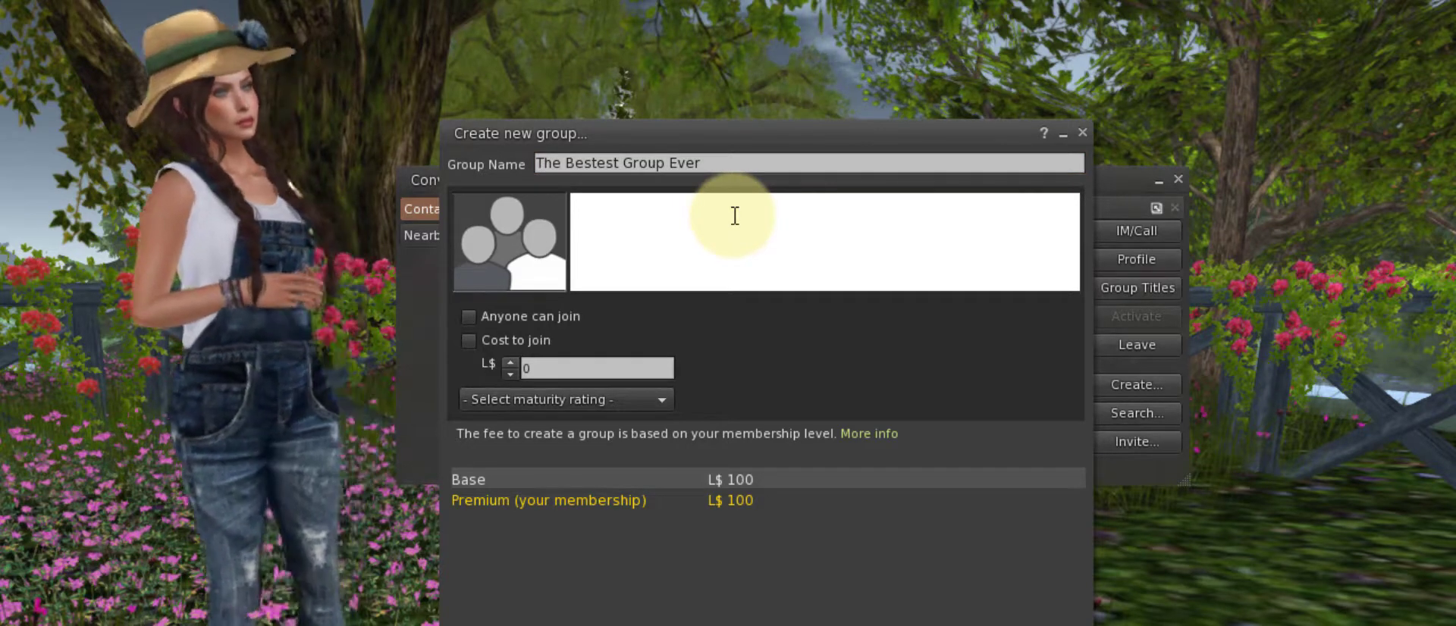
pyautogui.write('The friend')
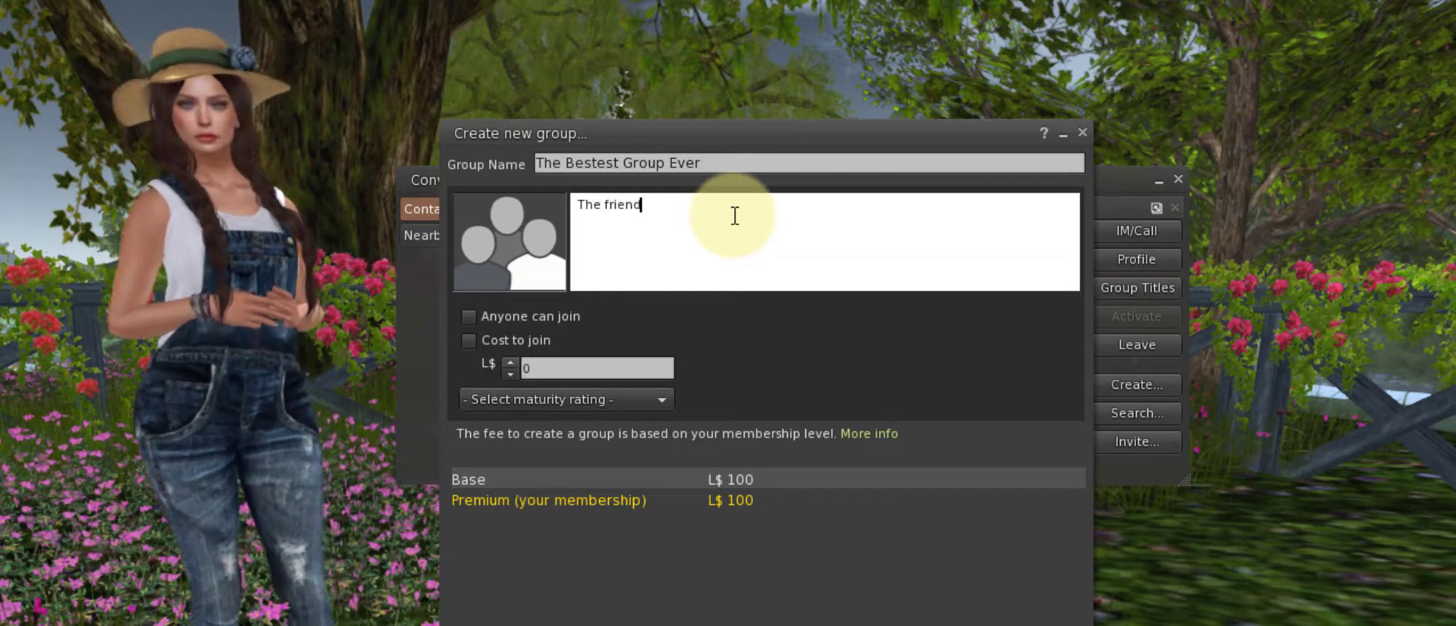
pyautogui.write('s of ')
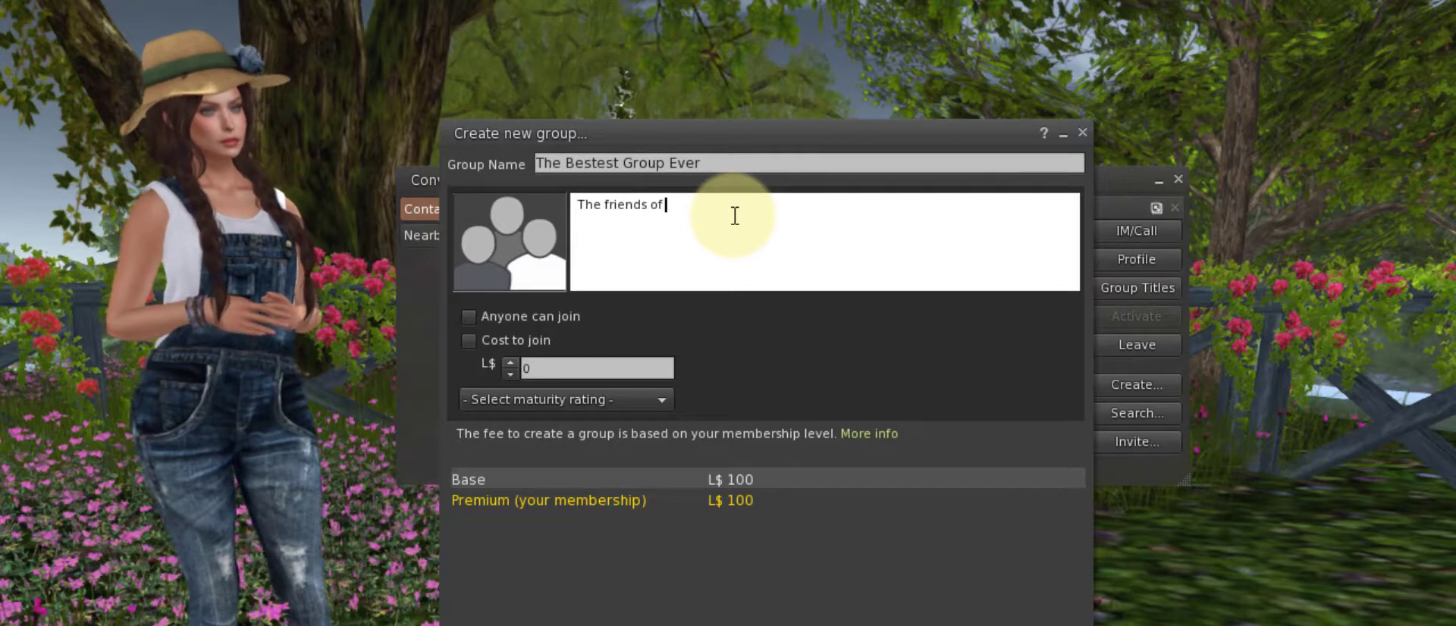
pyautogui.write('the best group eve')
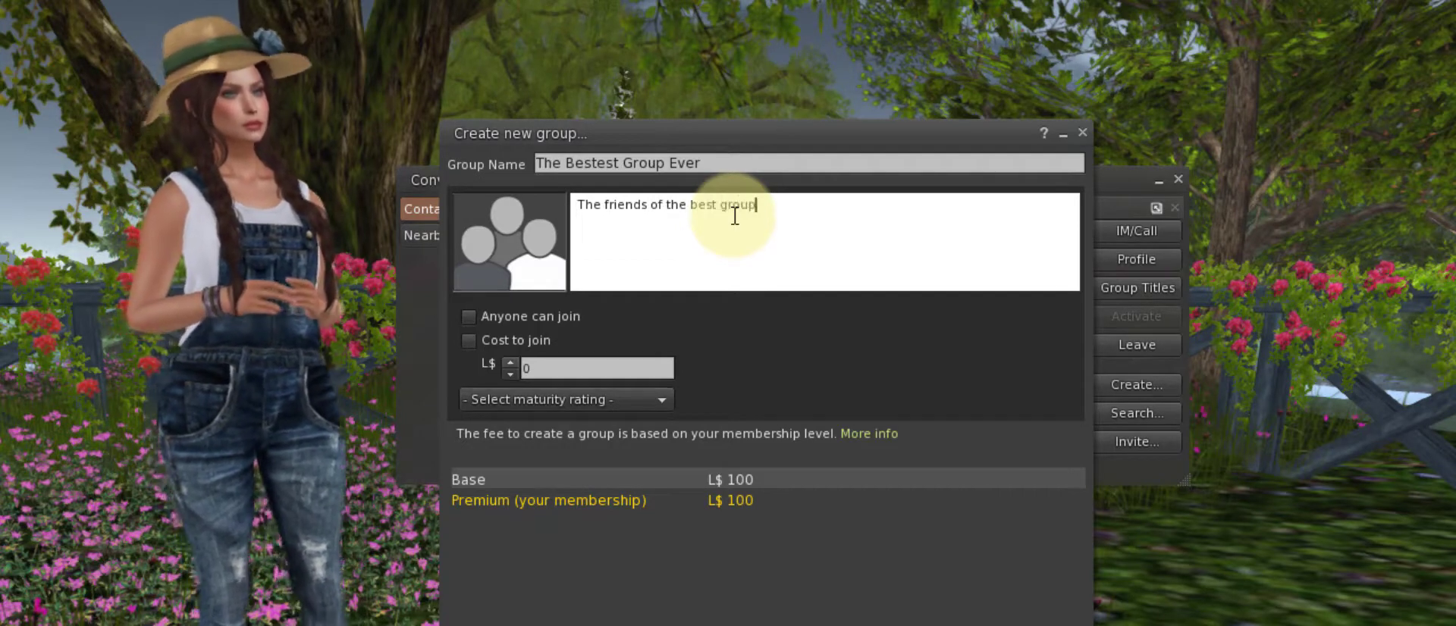
pyautogui.write('r')
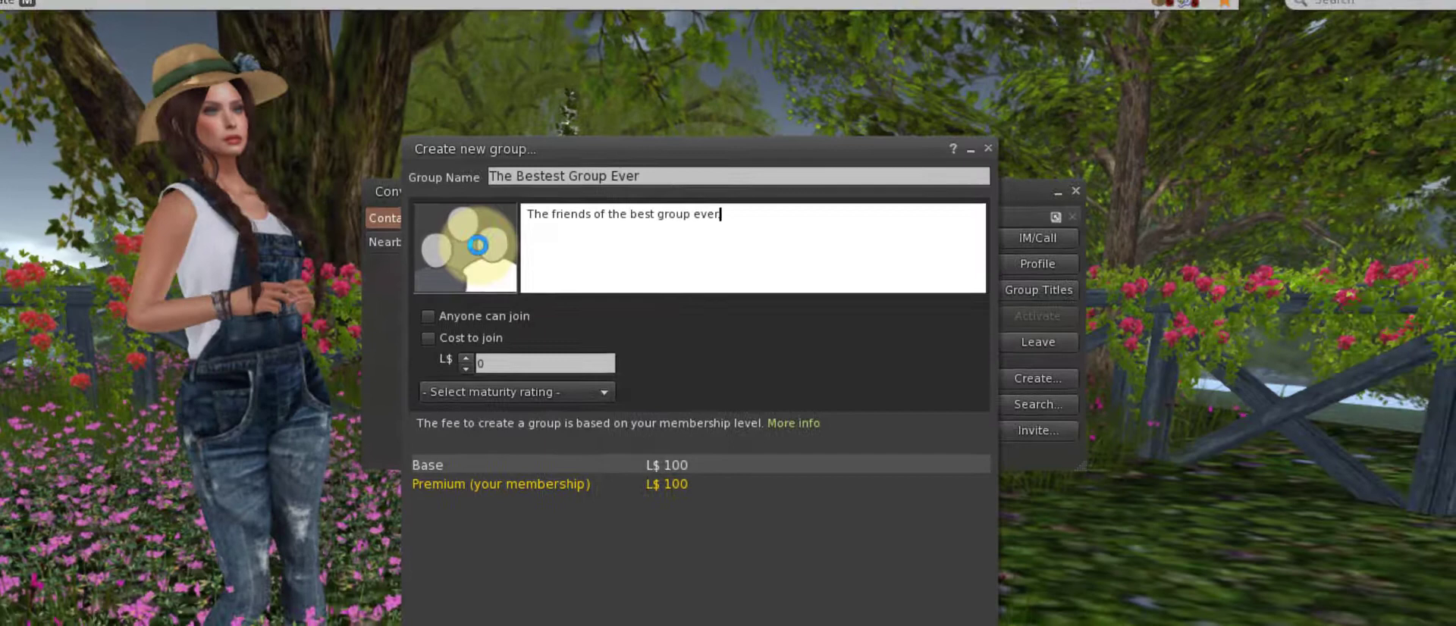
# Set the group insignia to the bestGroupLogo texture, found by filtering textures for 'bestg'
pyautogui.click(477, 245)
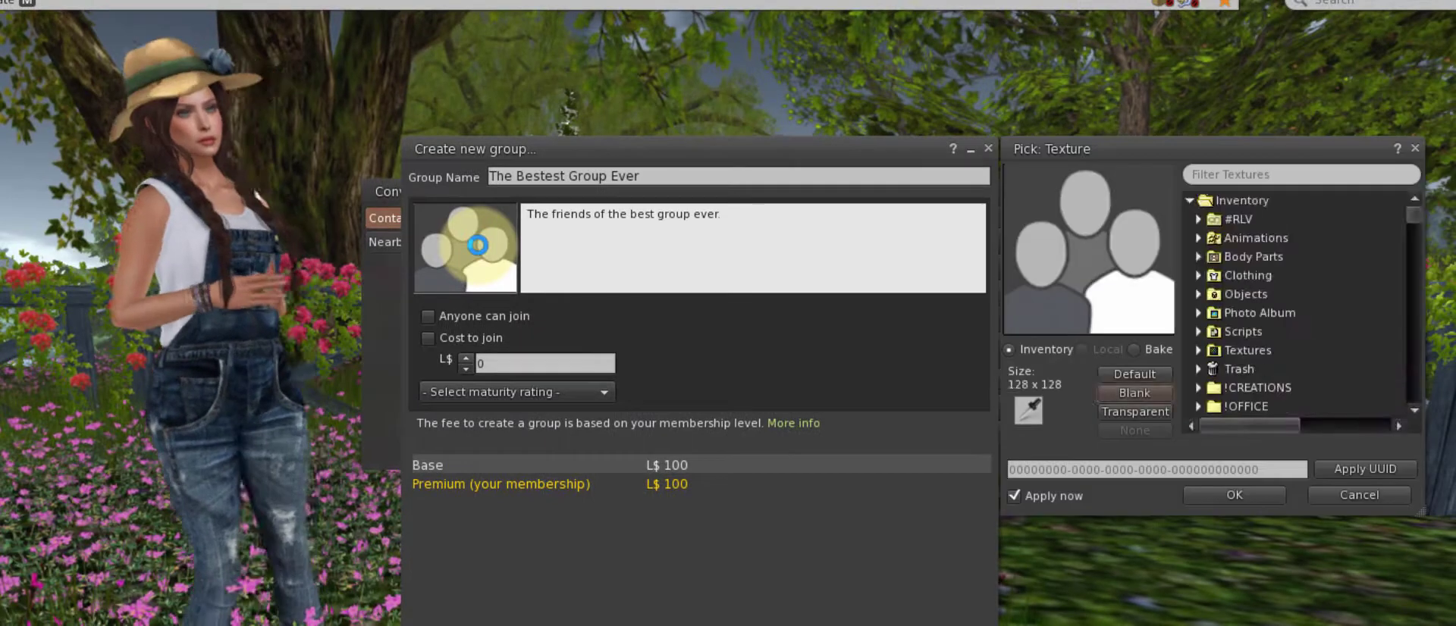
pyautogui.click(1296, 175)
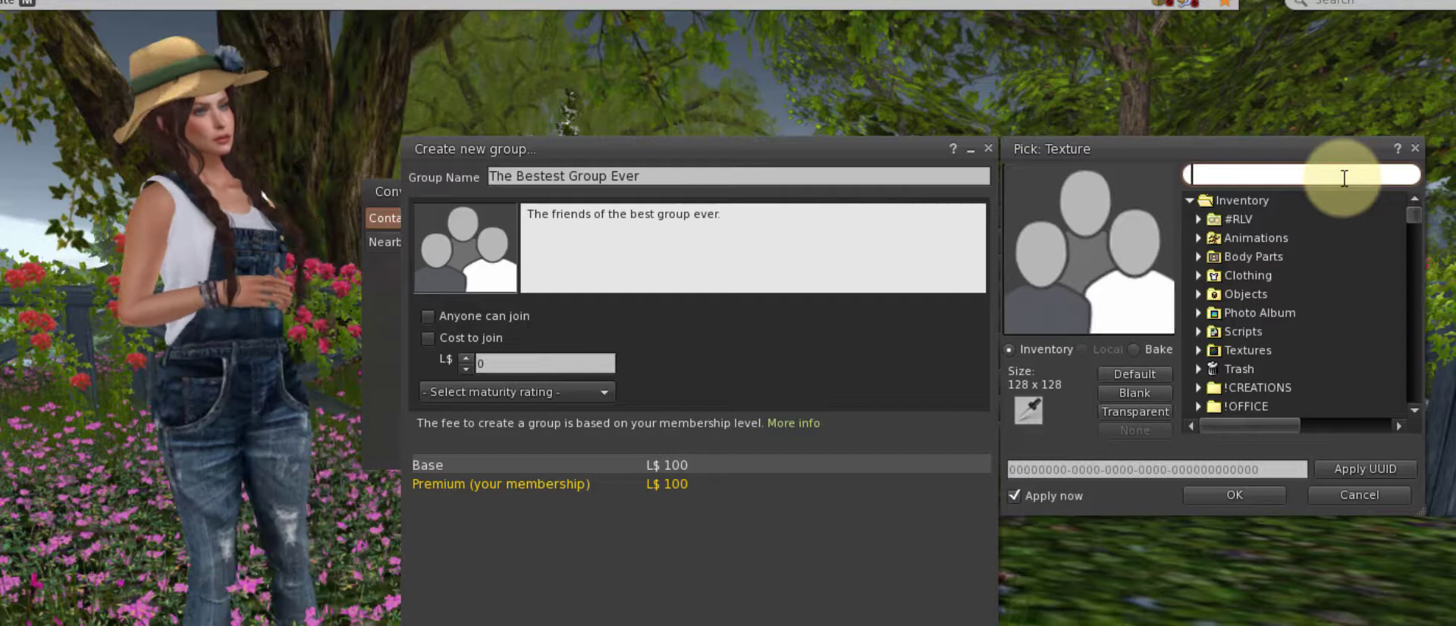
pyautogui.write('bestg')
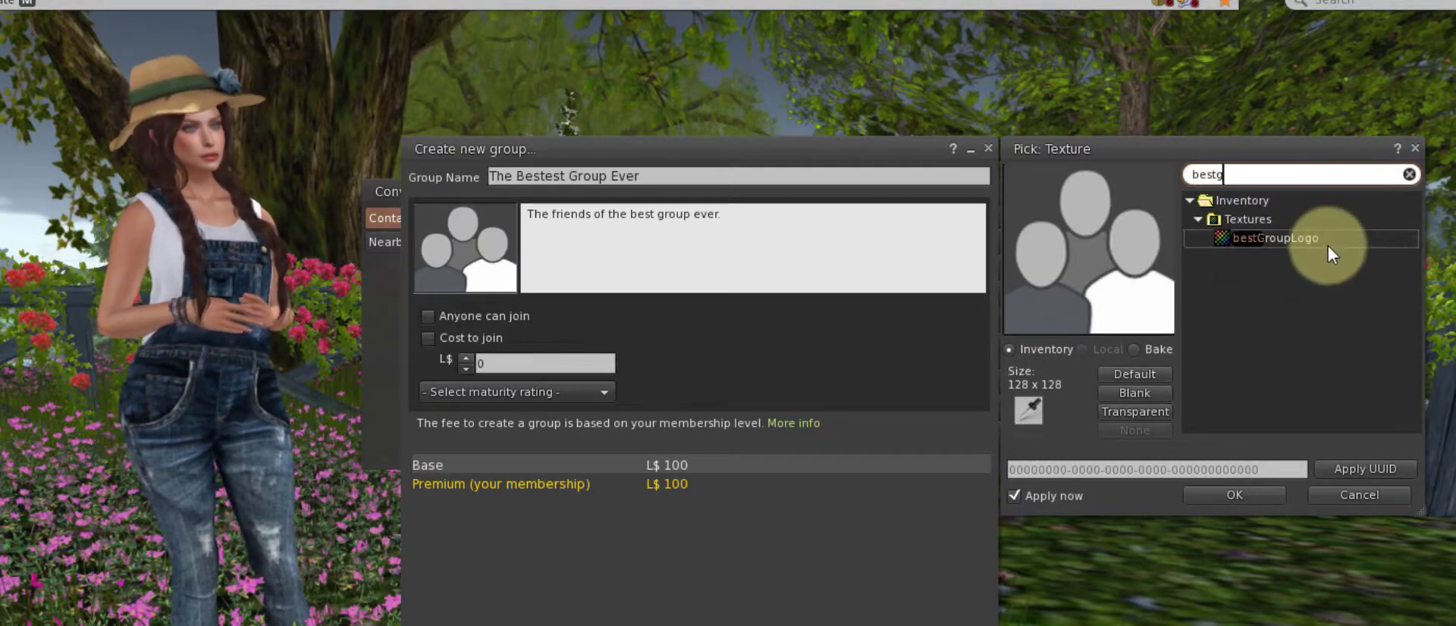
pyautogui.click(1312, 240)
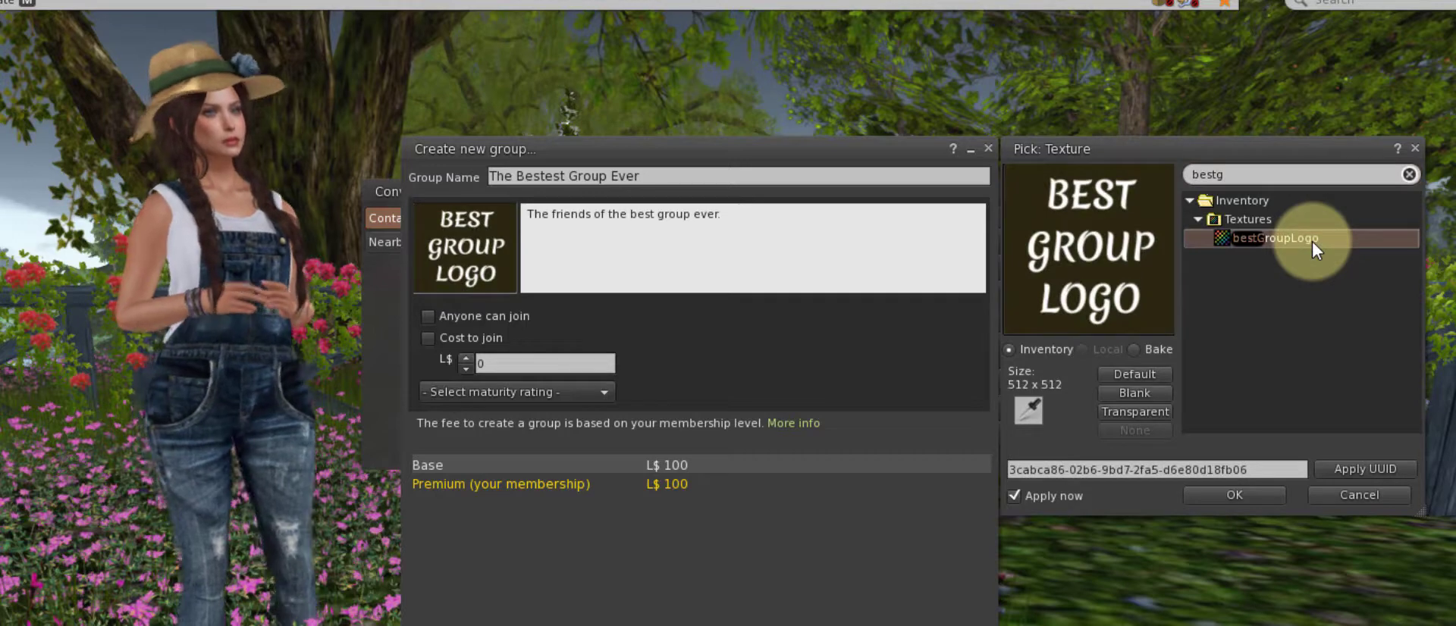
pyautogui.click(1243, 494)
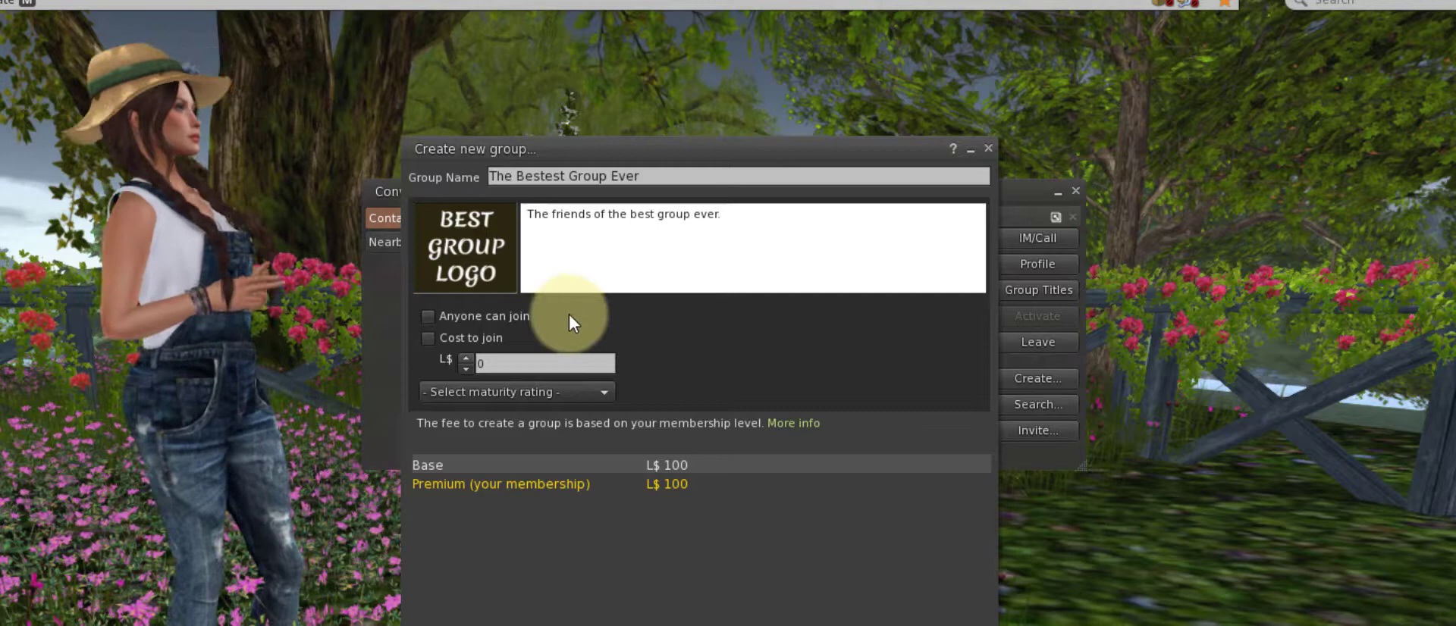
# End the charter with a period, set open enrollment and join-fee options, and choose General Content maturity
pyautogui.write('.')
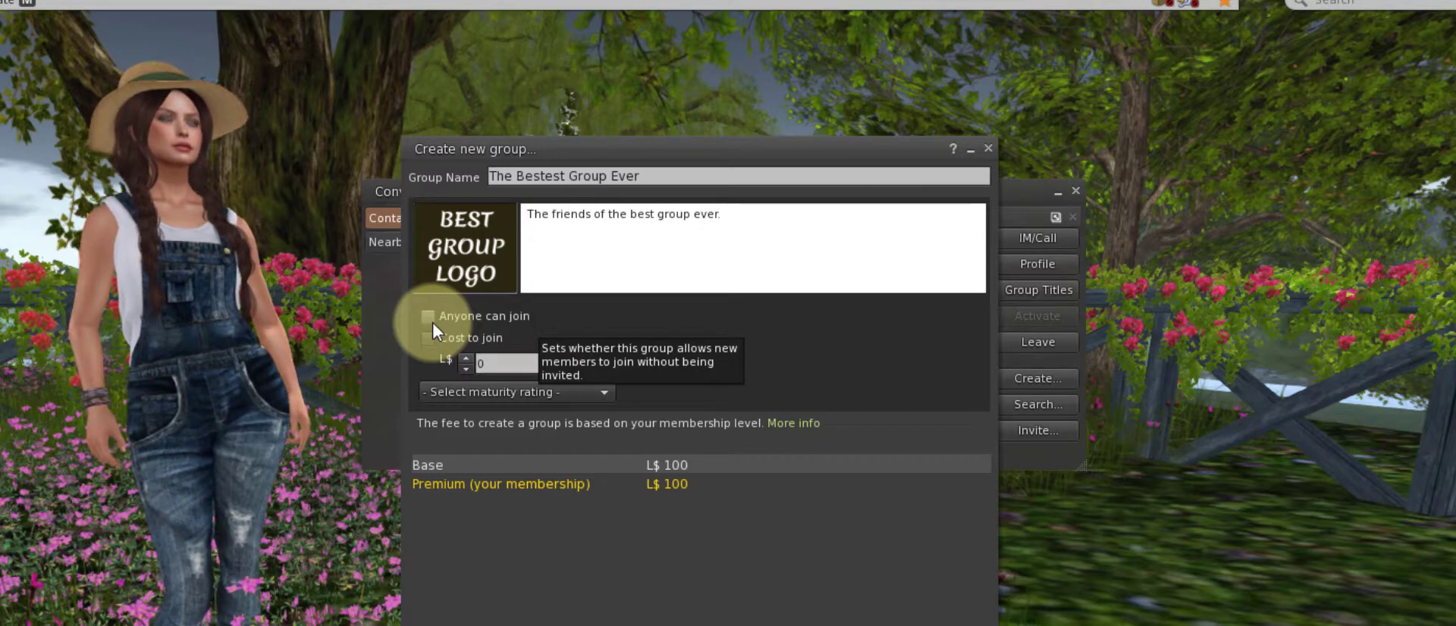
pyautogui.click(426, 317)
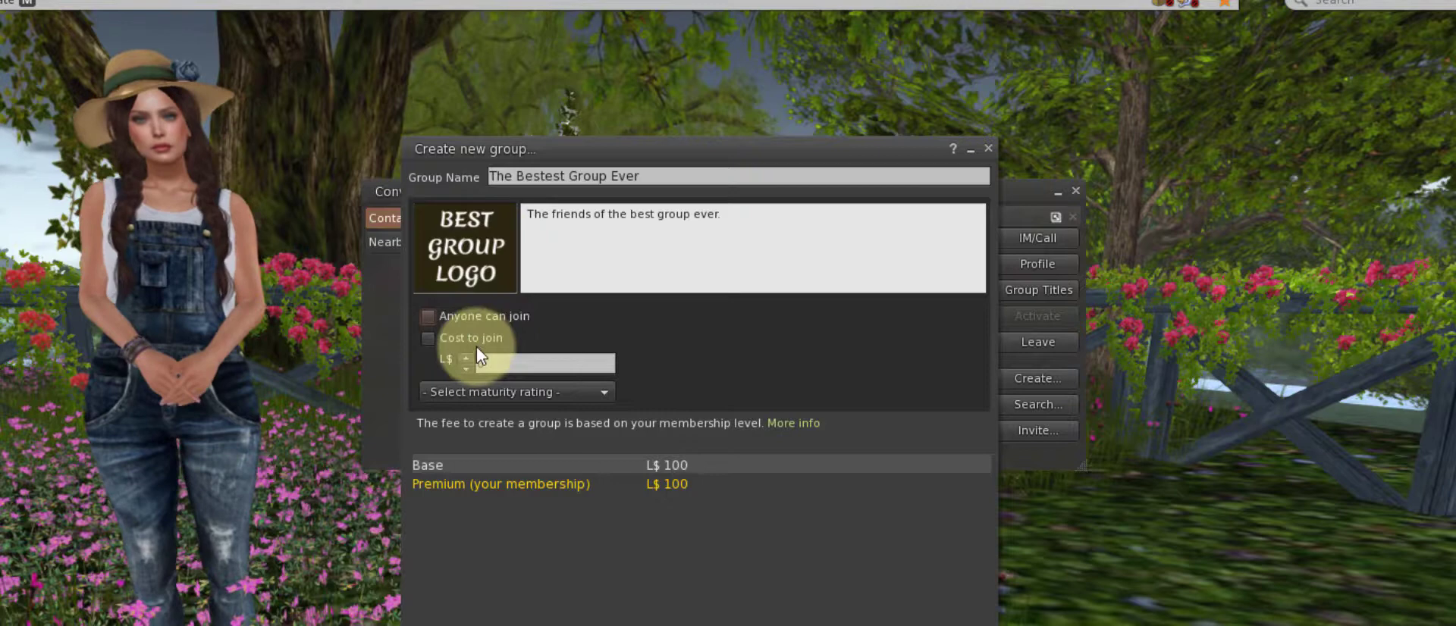
pyautogui.click(429, 338)
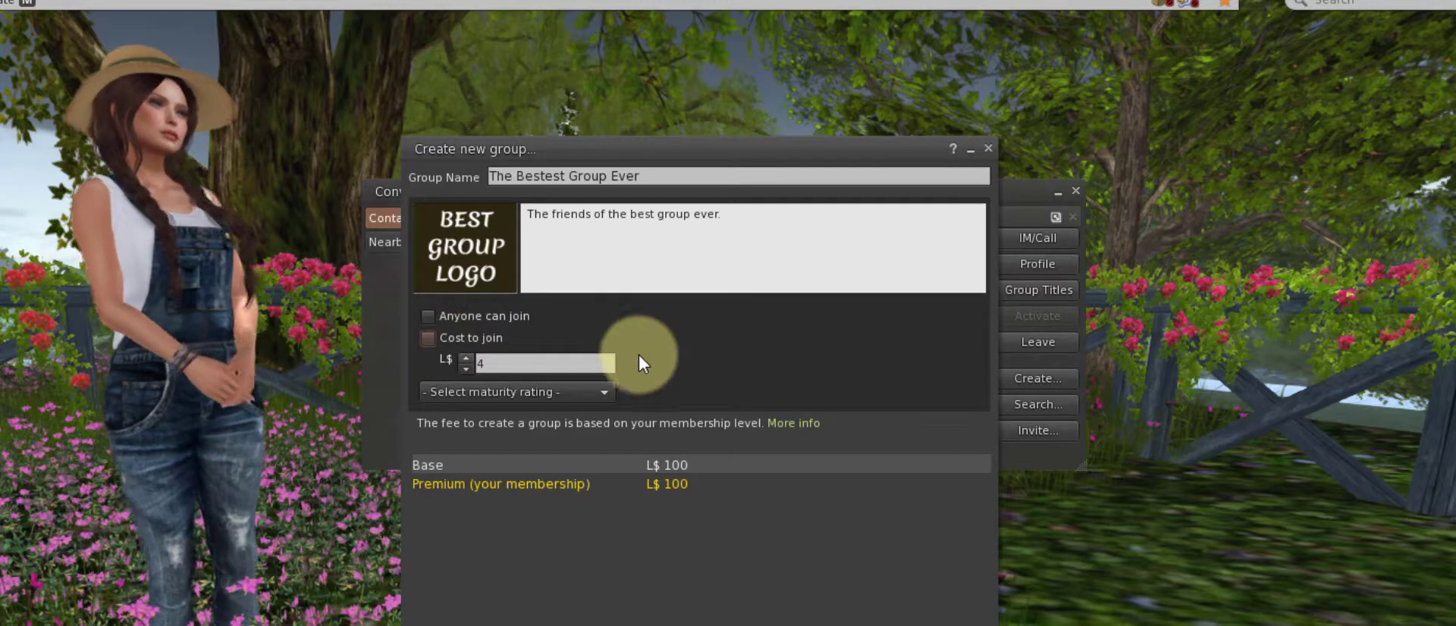
pyautogui.click(603, 393)
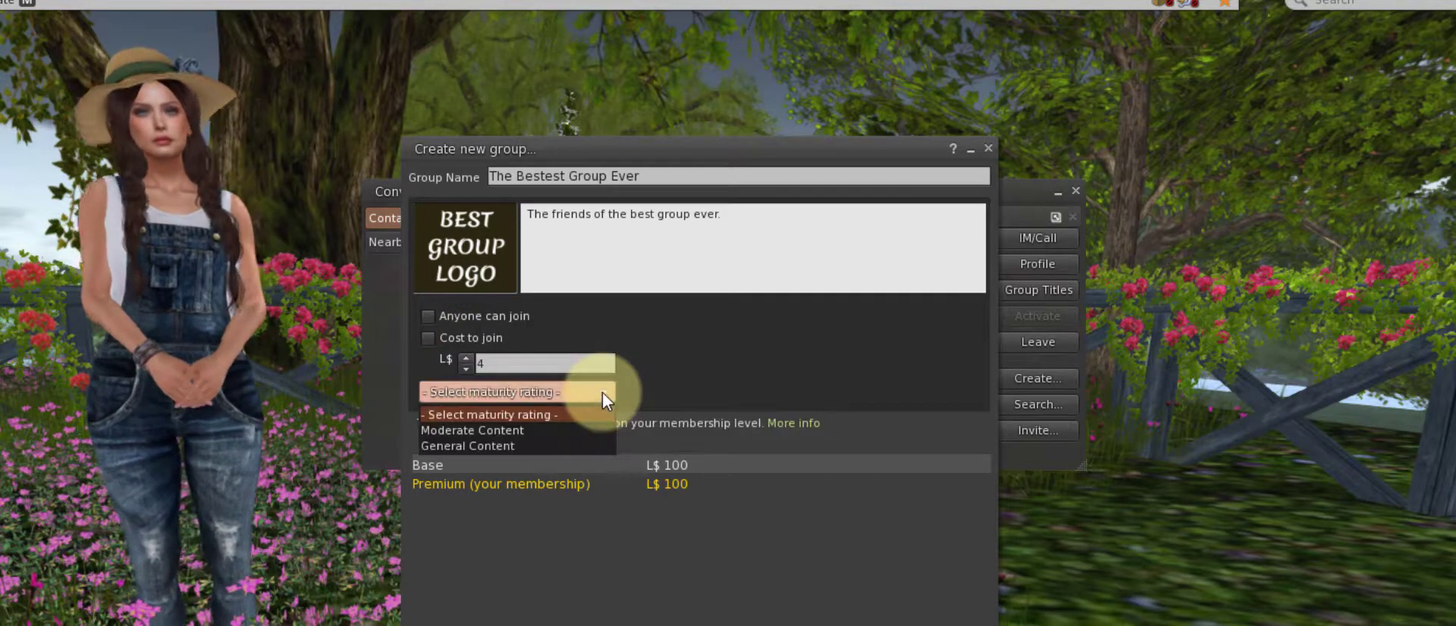
pyautogui.click(594, 447)
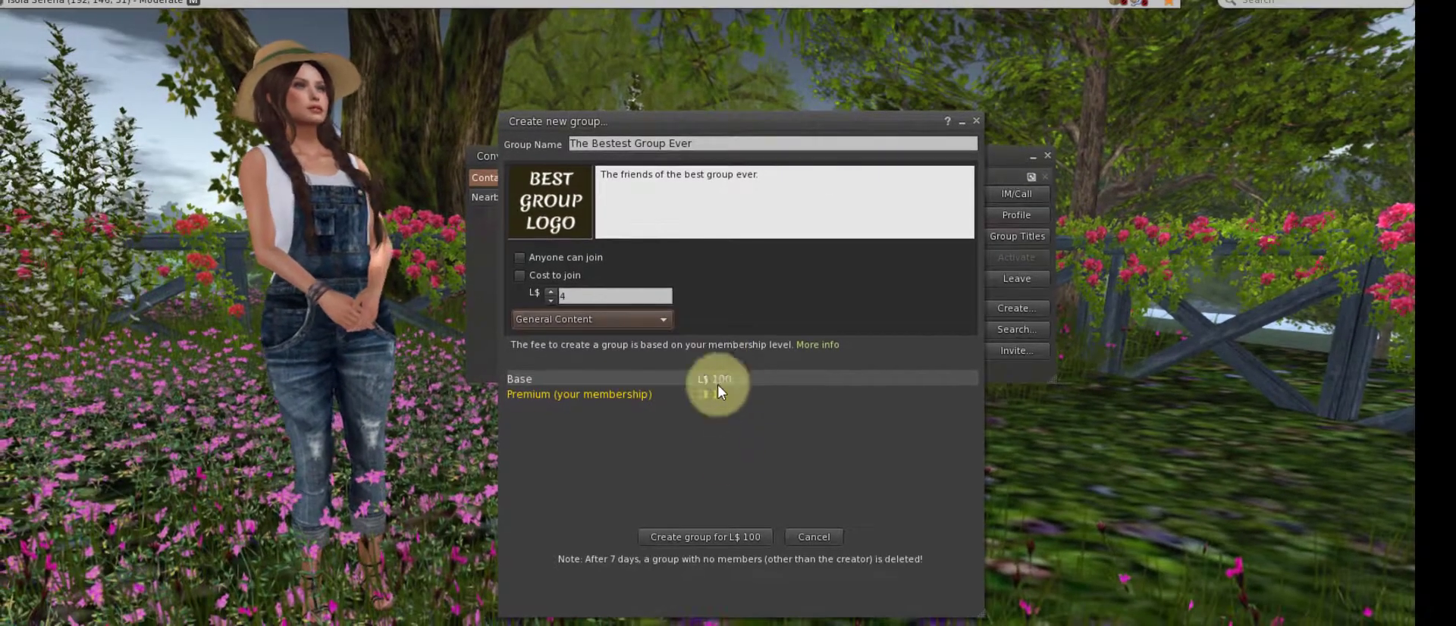
# After the duplicate-name alert, rename the group 'The Bestest Group Ever Made' and create it for L$ 100
pyautogui.click(725, 533)
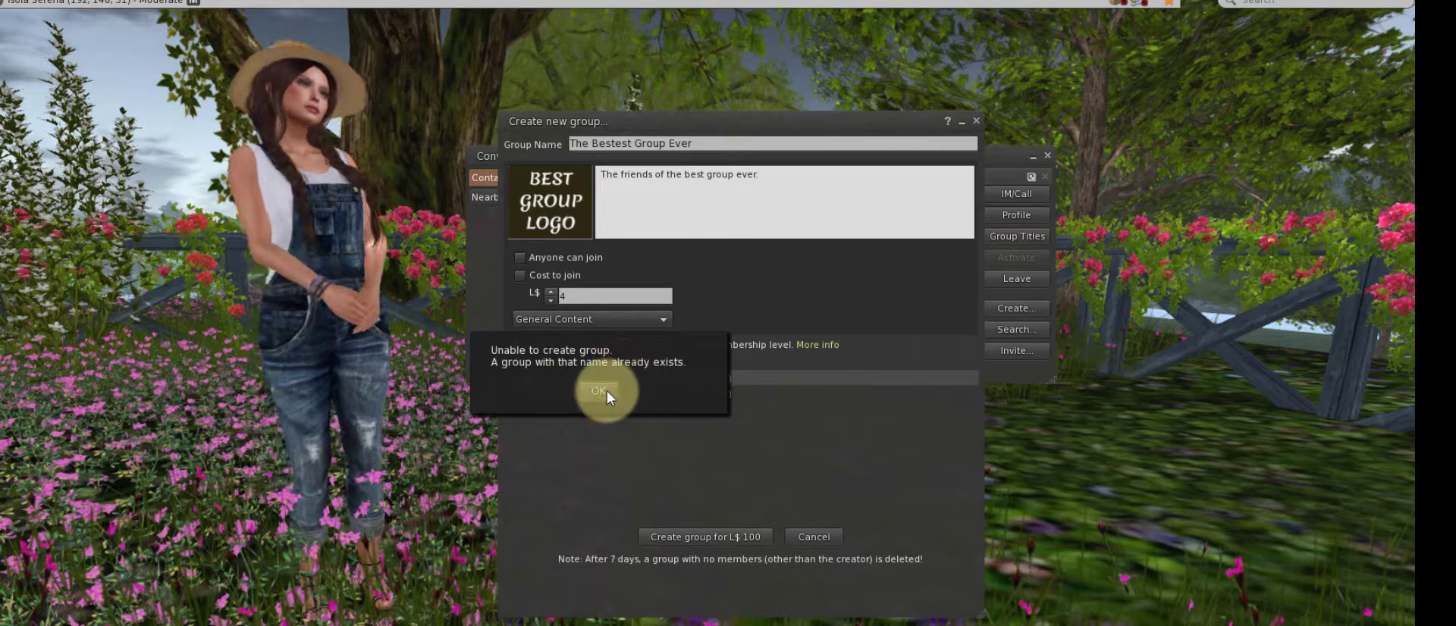
pyautogui.click(607, 390)
pyautogui.click(697, 144)
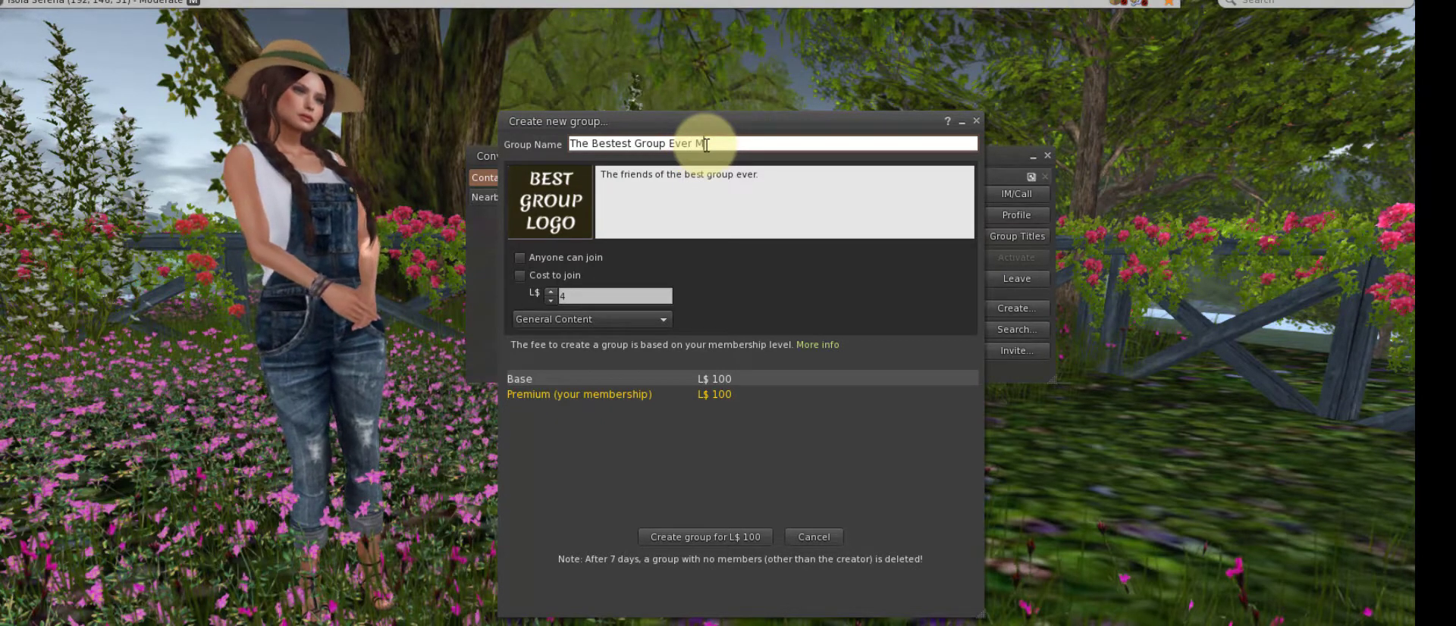
pyautogui.click(705, 544)
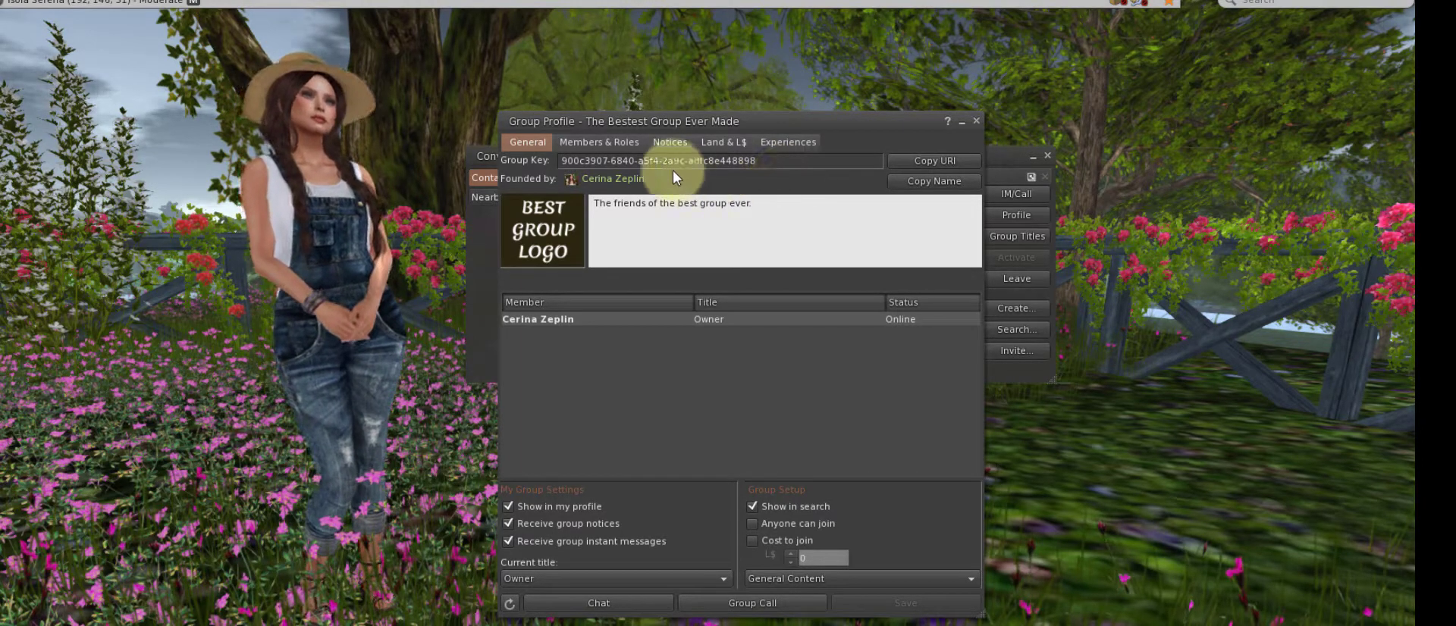
# Open the Members & Roles tab of the new group's profile
pyautogui.click(600, 143)
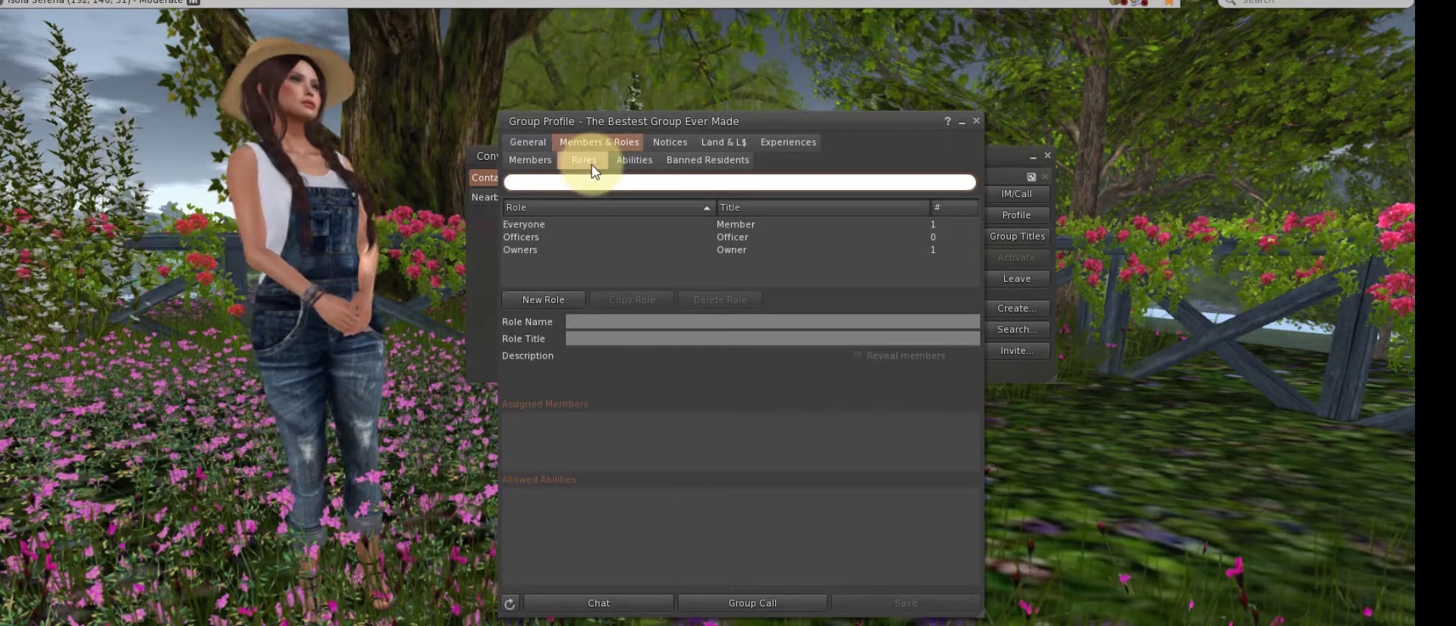
# Select the Everyone role, enlarge the group window, and scroll through its allowed abilities
pyautogui.click(555, 221)
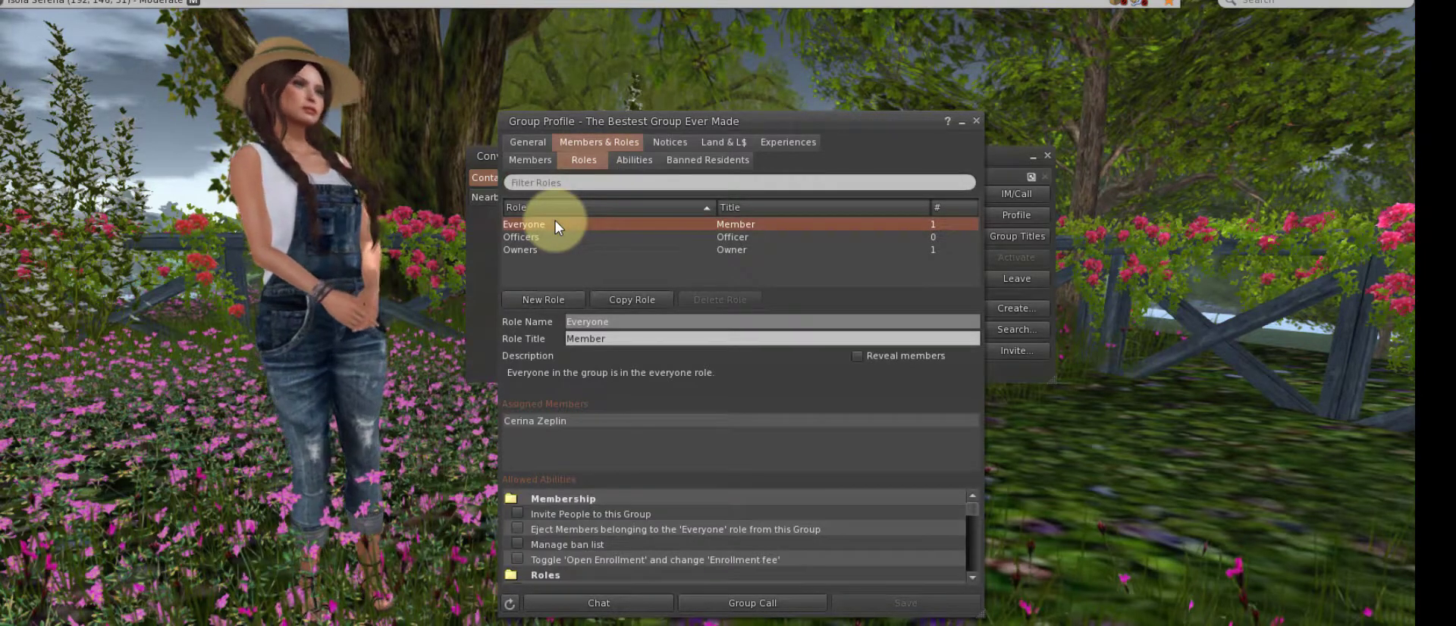
pyautogui.moveTo(684, 126); pyautogui.dragTo(667, 40)
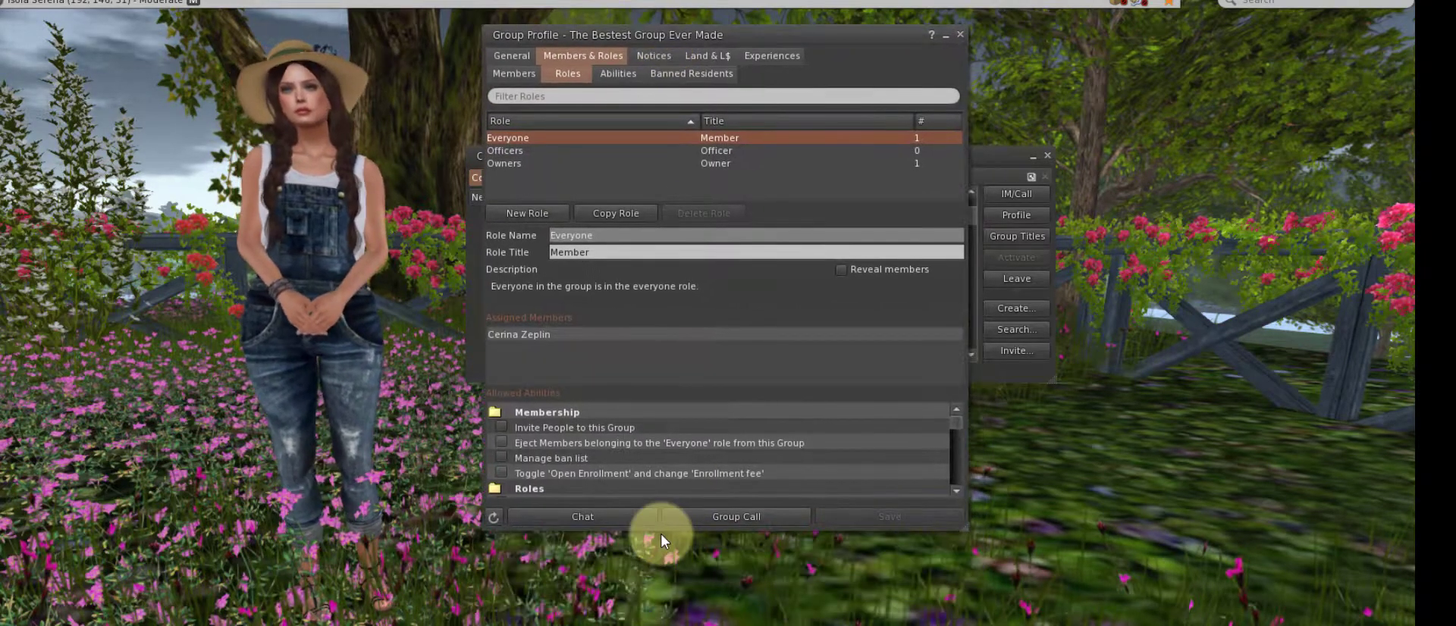
pyautogui.moveTo(655, 531); pyautogui.dragTo(652, 620)
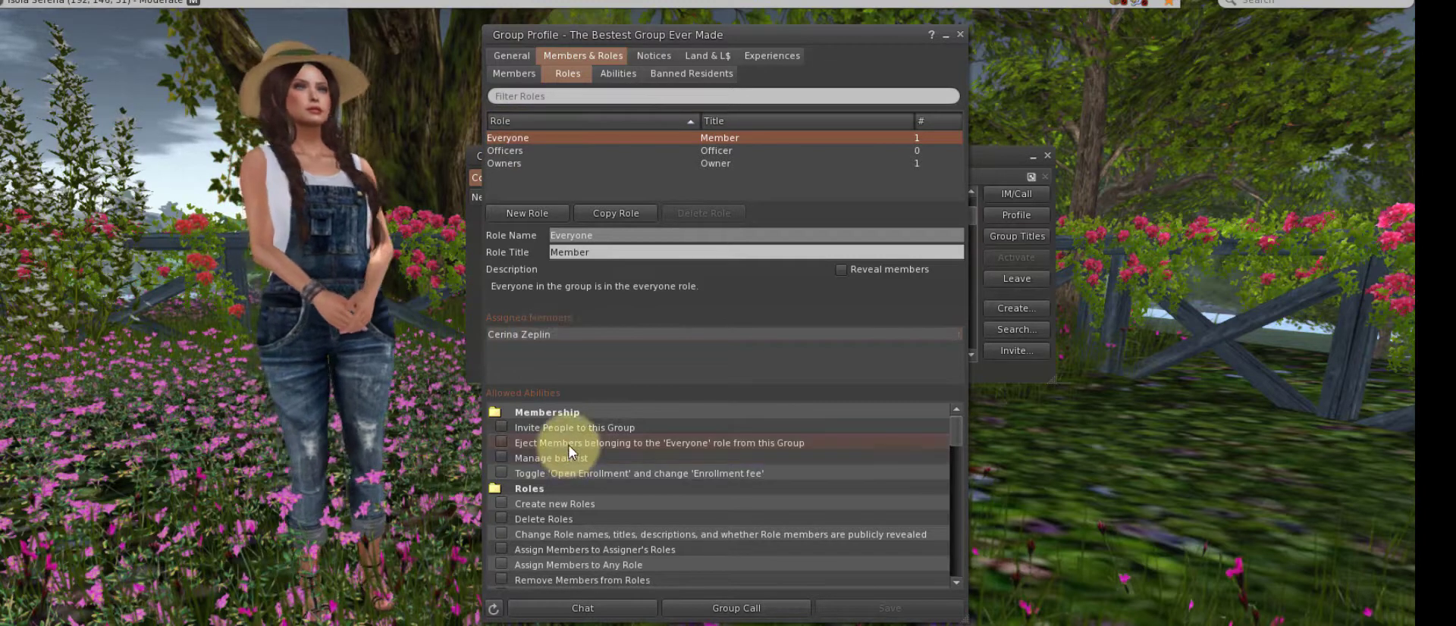
pyautogui.scroll(-3, 569, 447)
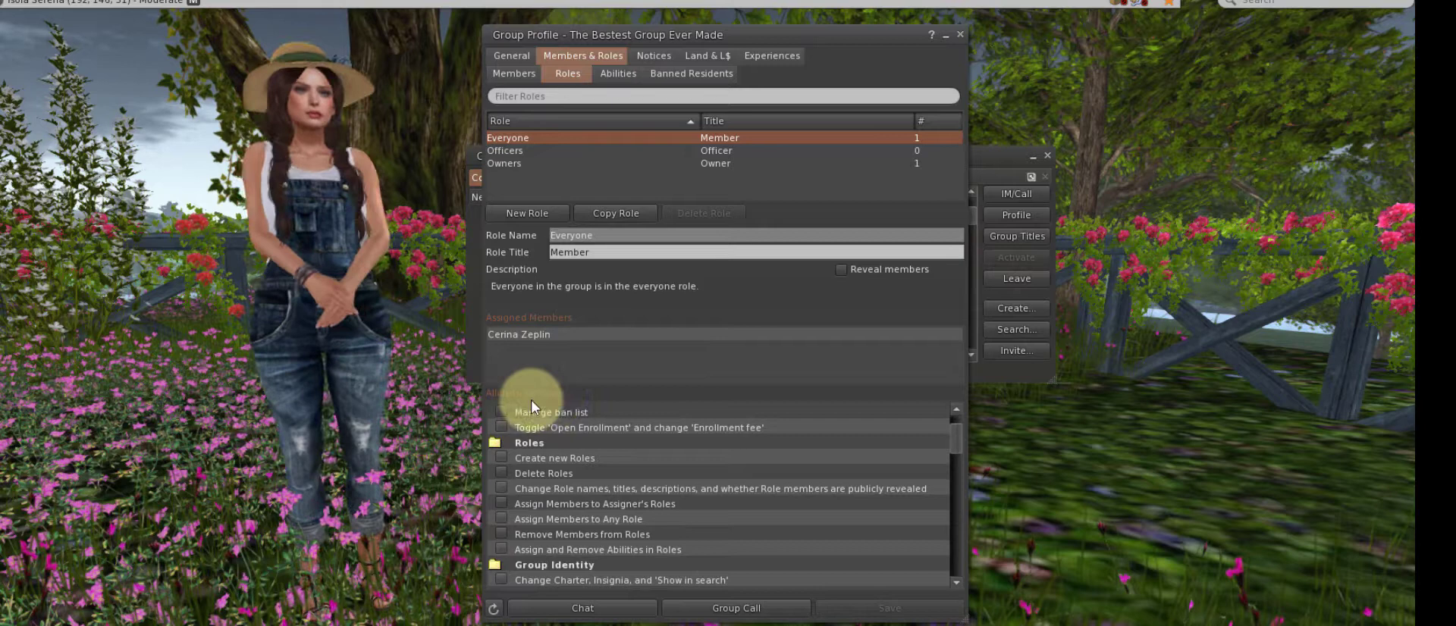
pyautogui.scroll(-11, 558, 497)
pyautogui.scroll(-12, 562, 497)
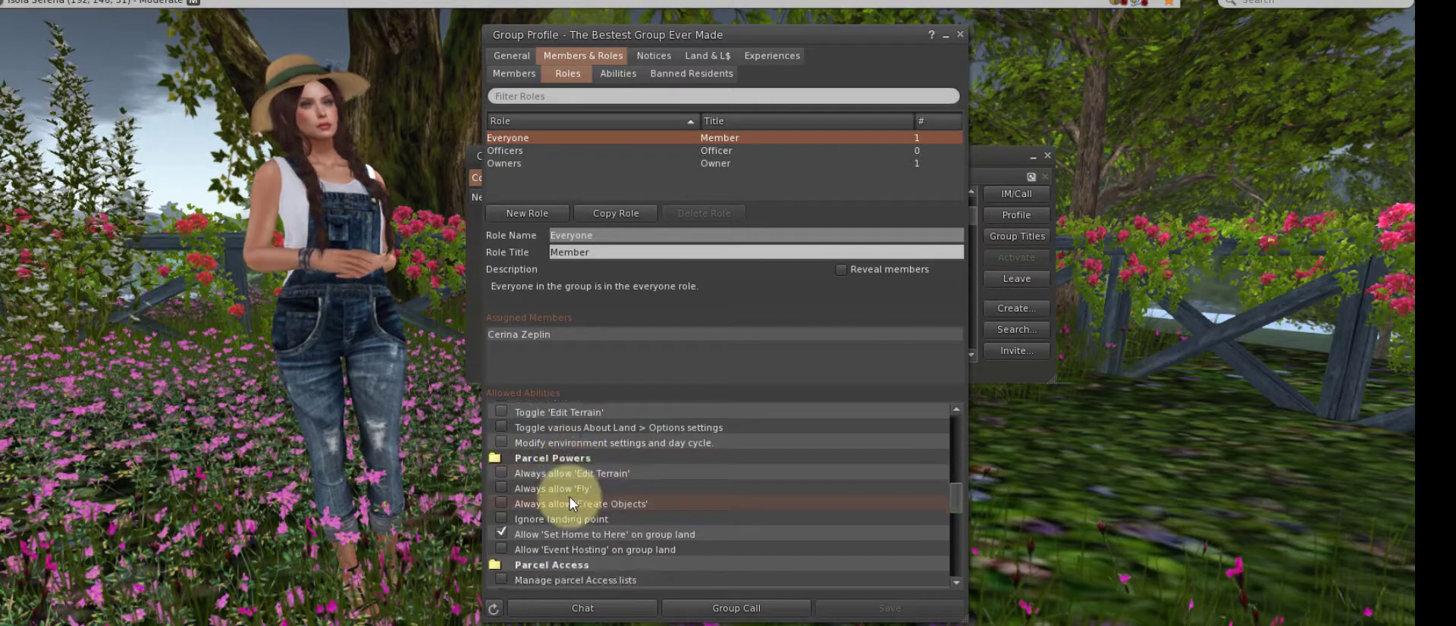
pyautogui.scroll(-3, 570, 497)
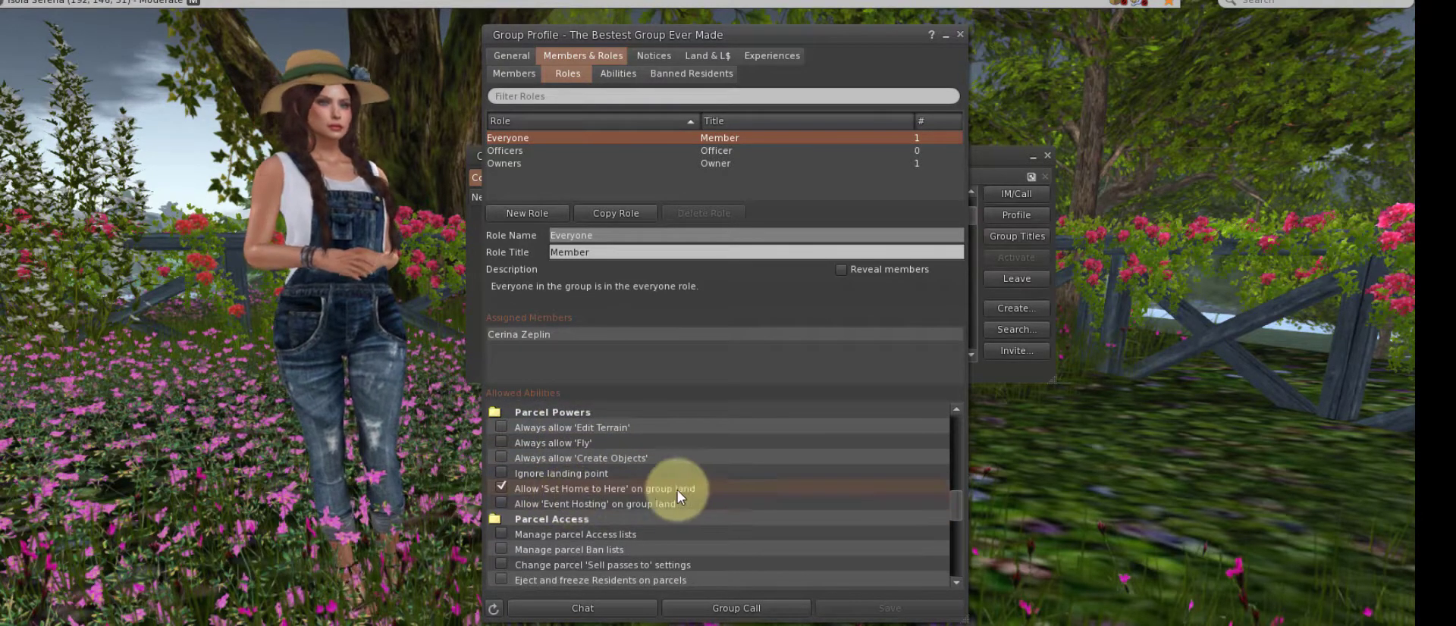
pyautogui.scroll(-12, 676, 490)
pyautogui.scroll(-6, 799, 507)
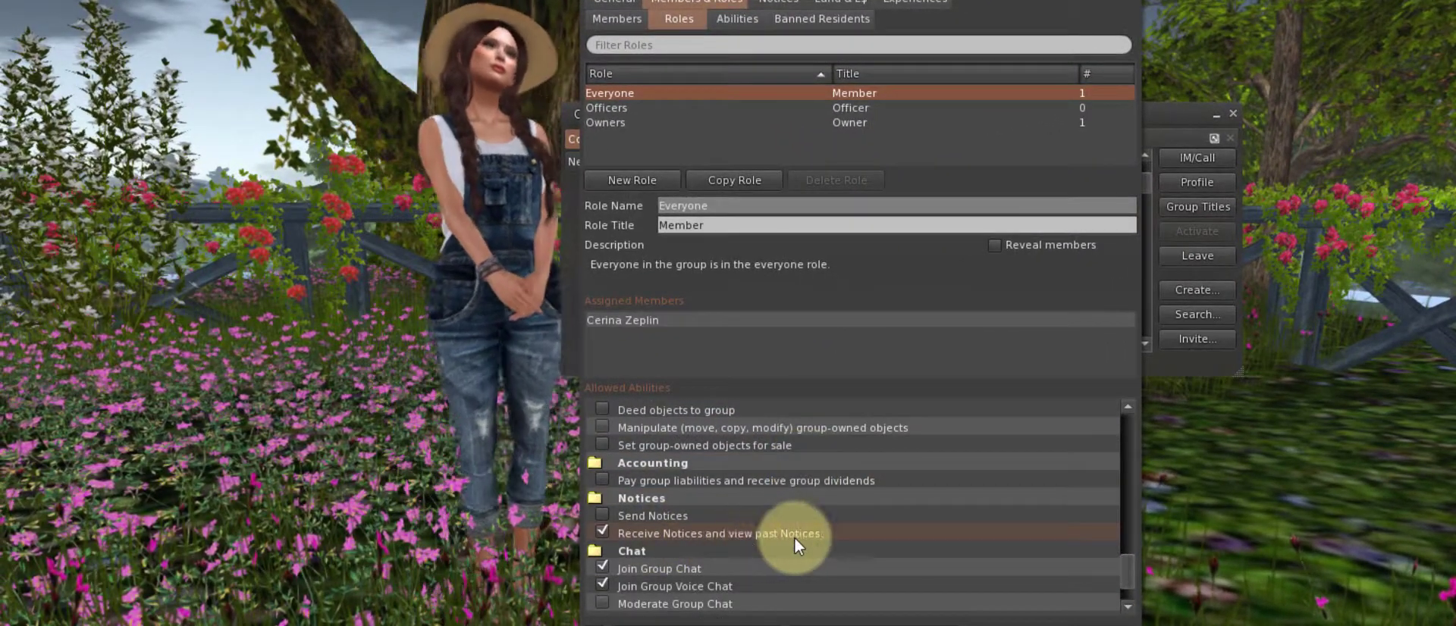
pyautogui.scroll(-3, 785, 538)
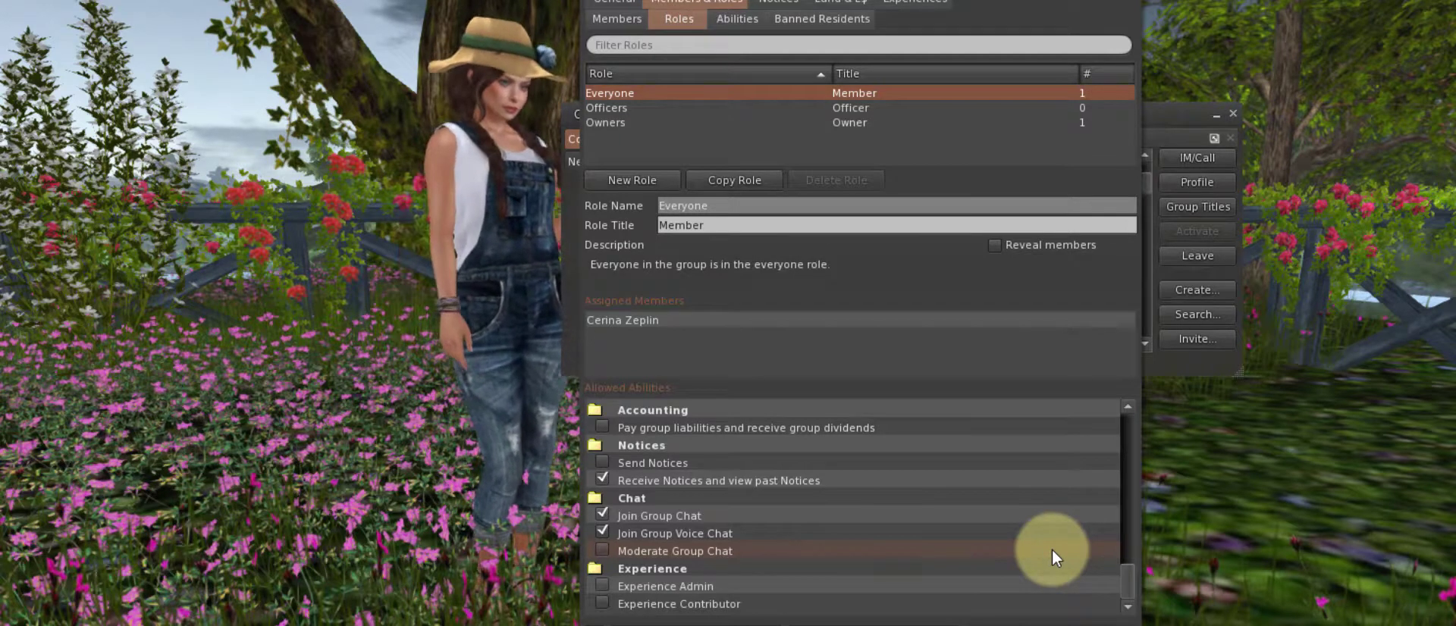
pyautogui.moveTo(1127, 582); pyautogui.dragTo(1124, 524)
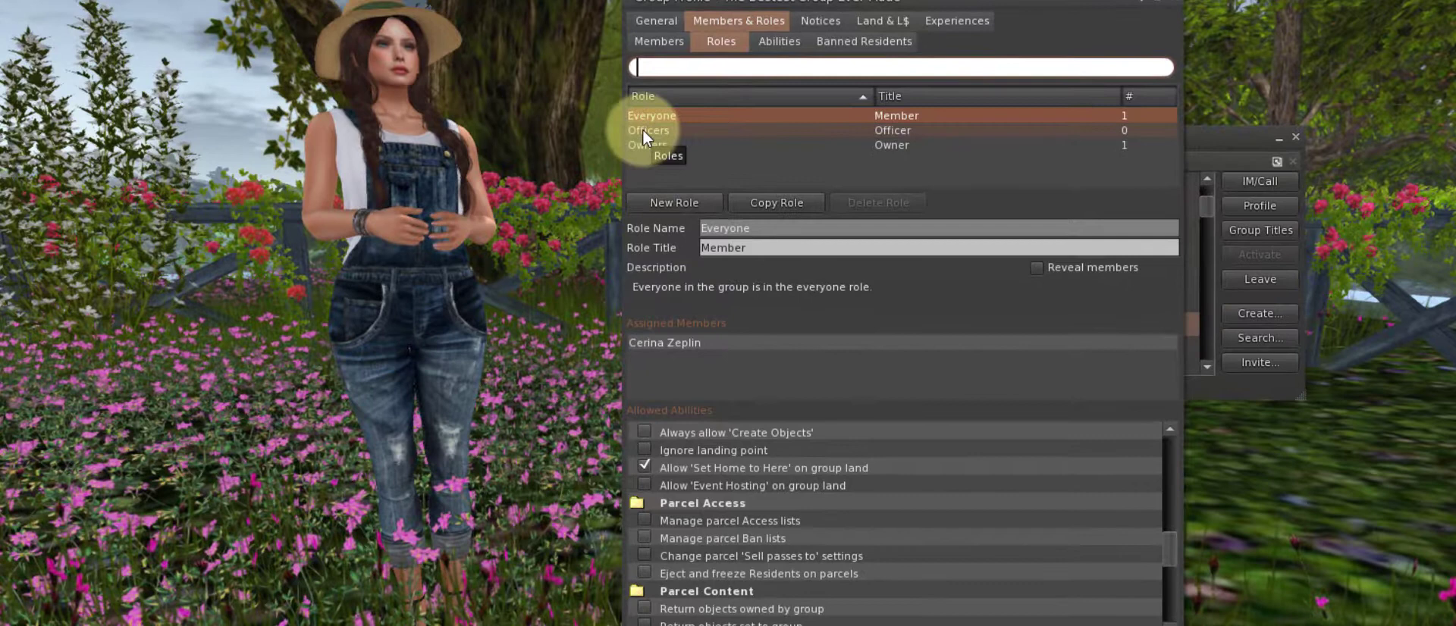
# Select the Officers role and untick its Toggle 'Edit Terrain' ability
pyautogui.click(645, 132)
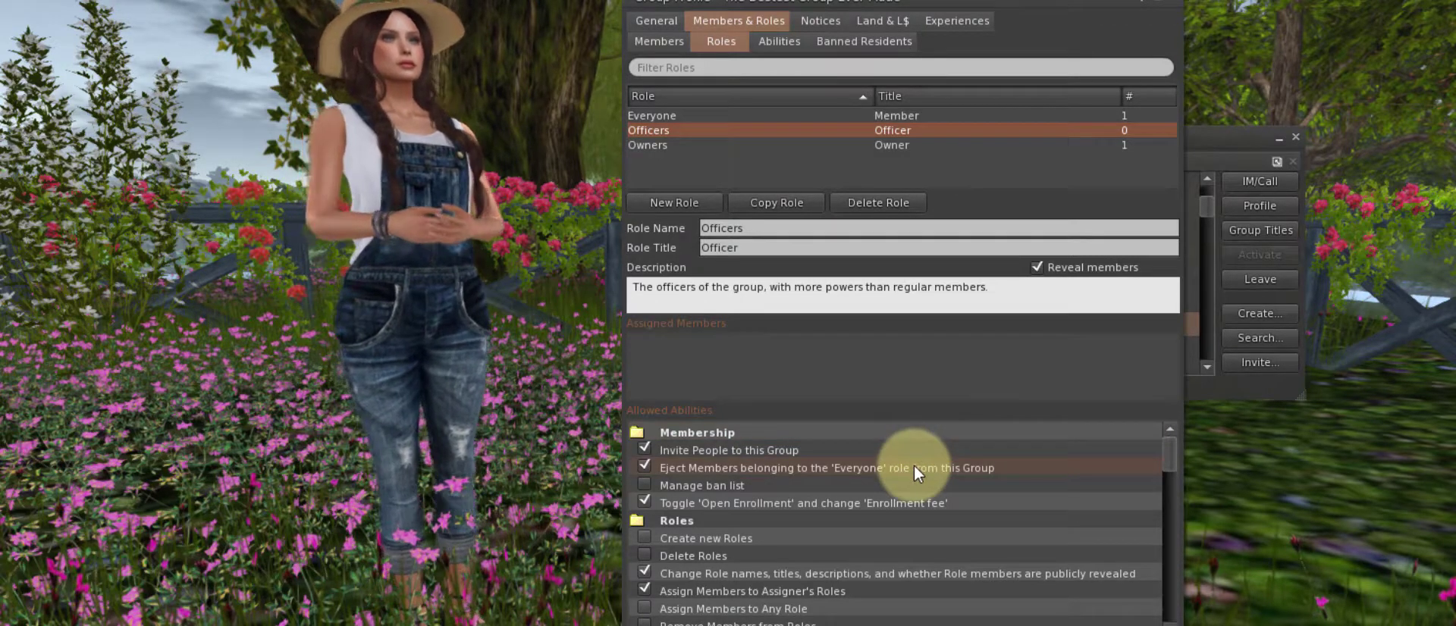
pyautogui.scroll(-3, 915, 471)
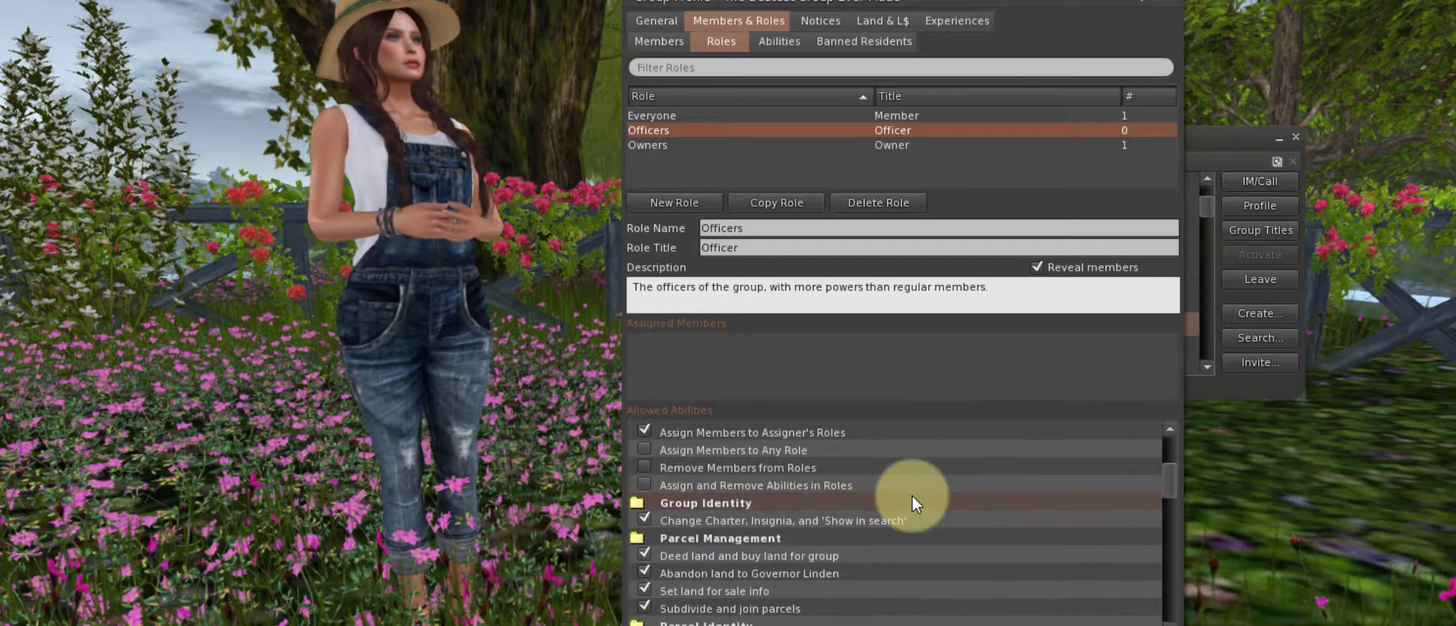
pyautogui.scroll(-2, 914, 501)
pyautogui.scroll(-3, 915, 503)
pyautogui.scroll(-3, 914, 500)
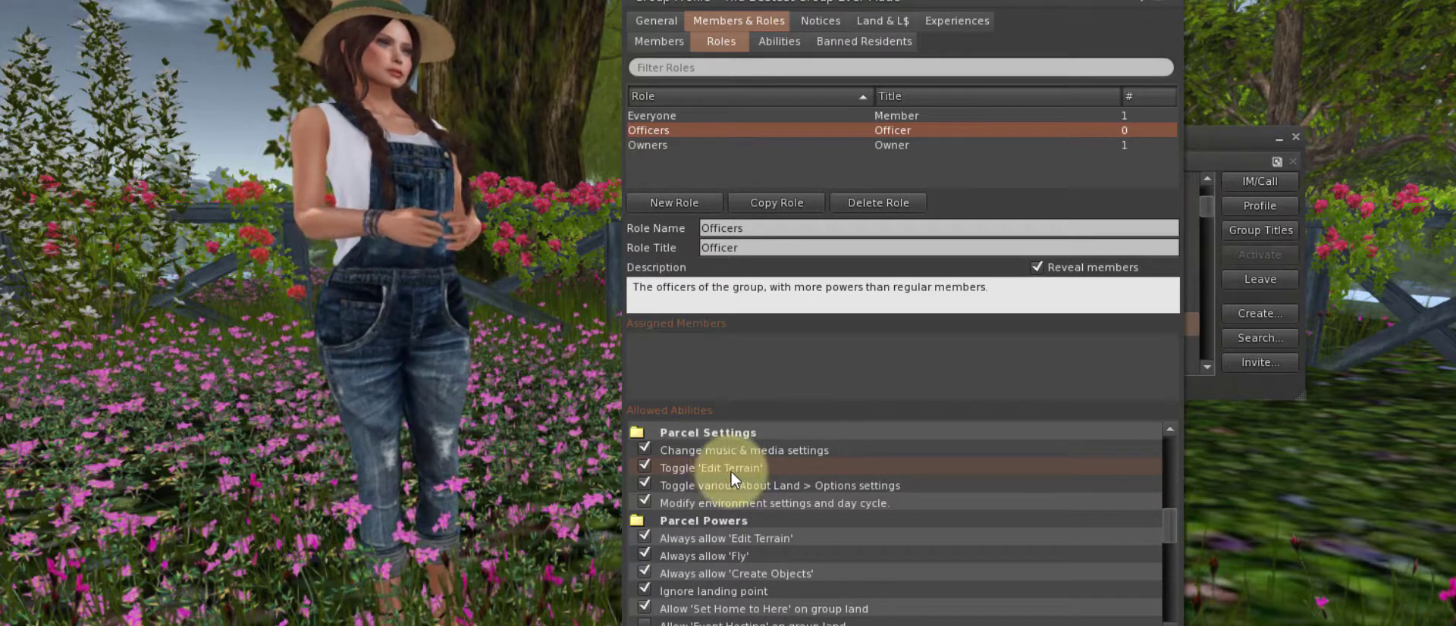
pyautogui.click(642, 468)
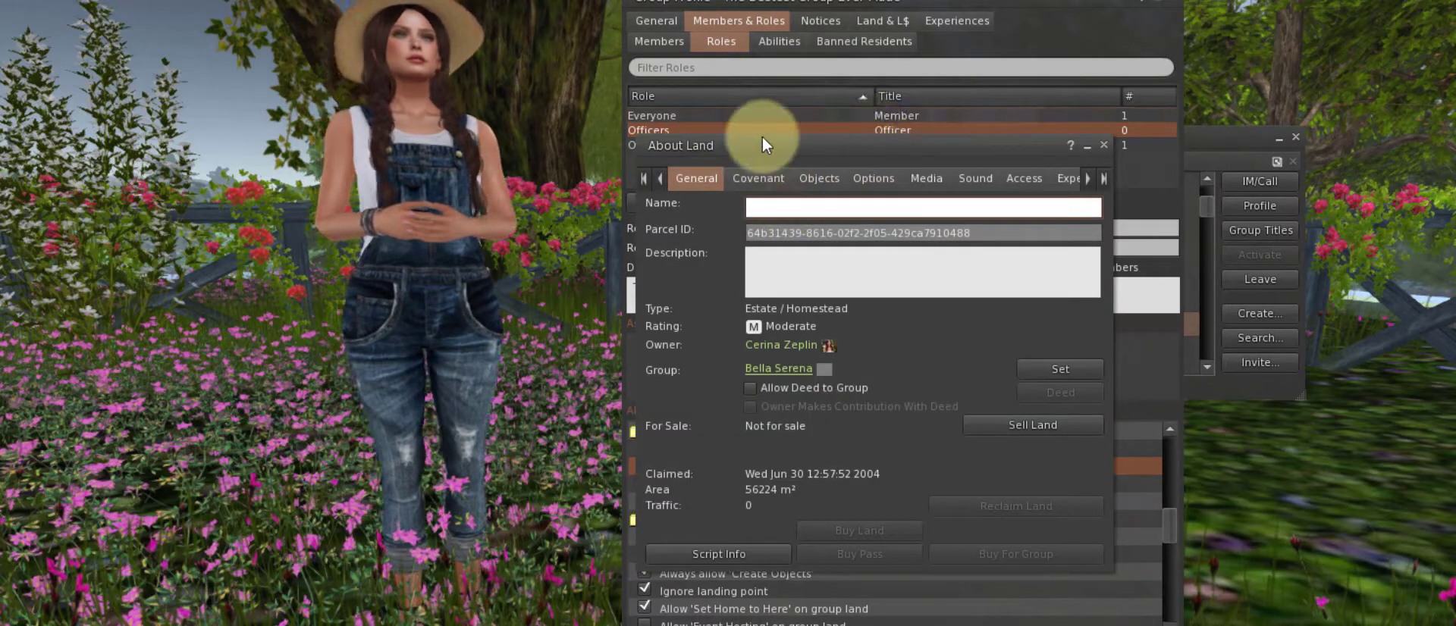
# Look through the parcel's Covenant, Objects and Options tabs, then close About Land
pyautogui.click(754, 178)
pyautogui.click(819, 178)
pyautogui.click(864, 182)
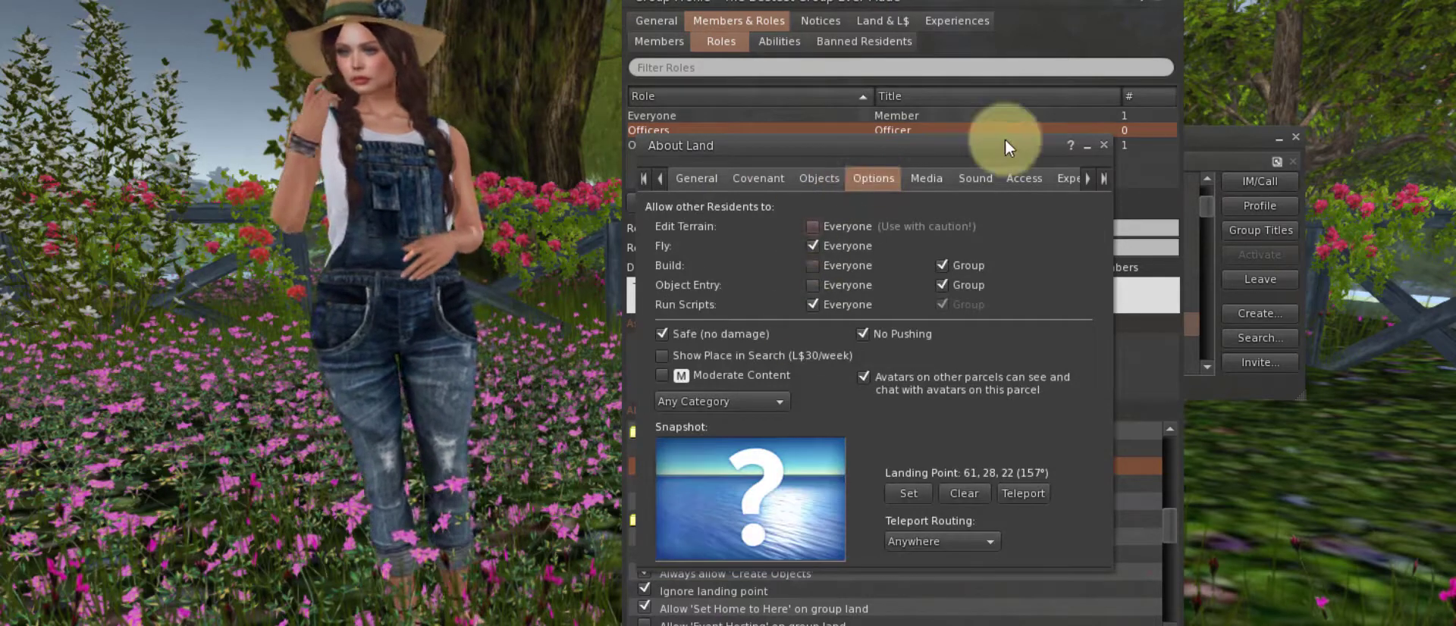
pyautogui.click(1104, 146)
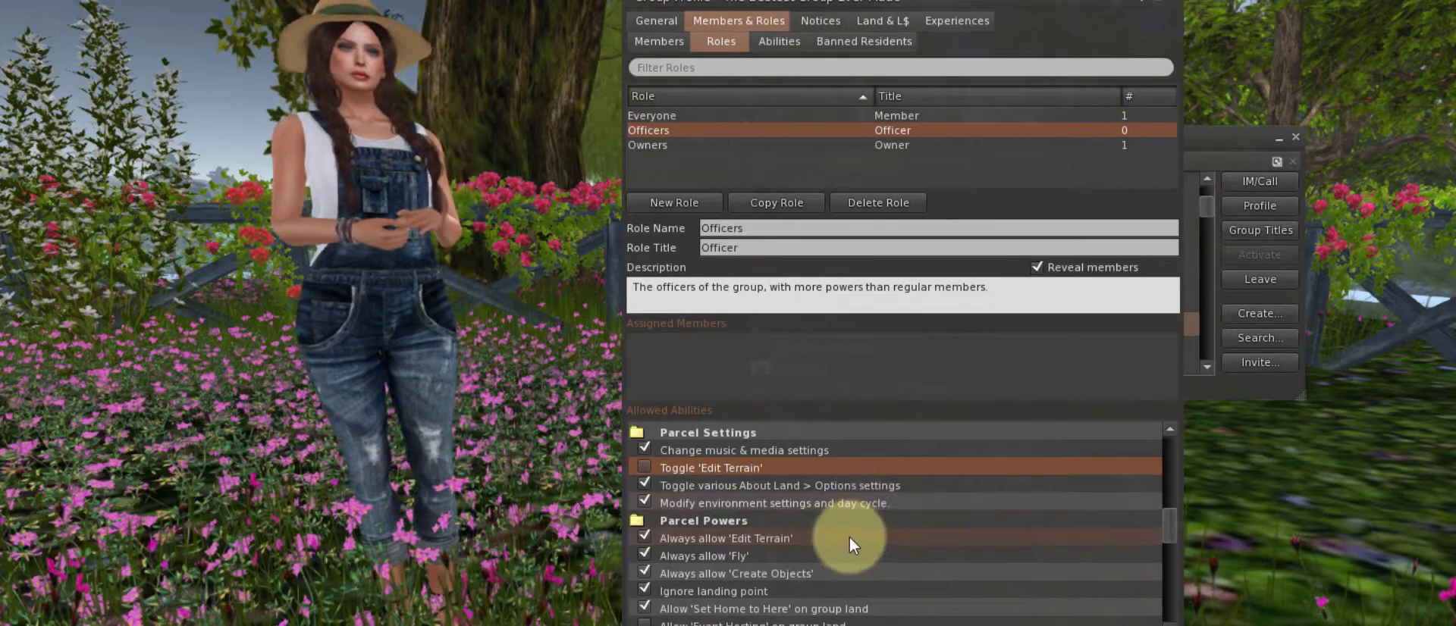
# Untick Officers' Always allow 'Edit Terrain', Allow 'Event Hosting' on group land and 'Sell passes to' settings
pyautogui.scroll(-1, 852, 543)
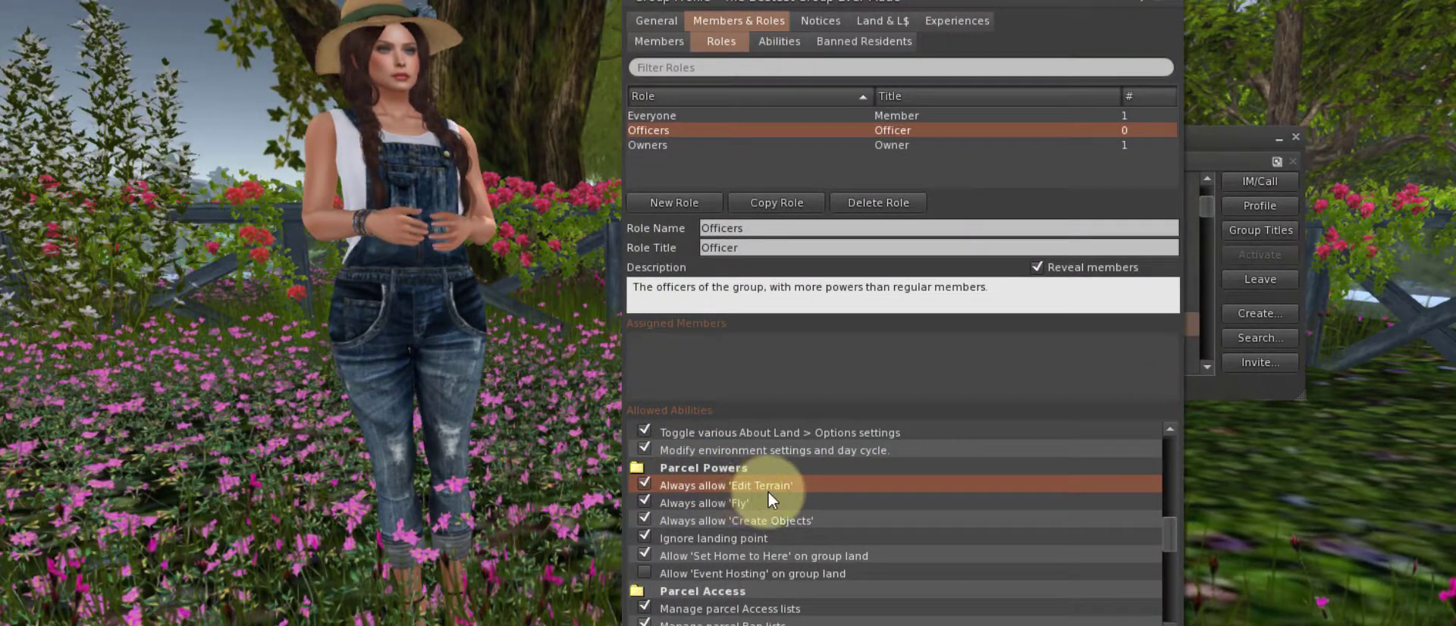
pyautogui.click(640, 485)
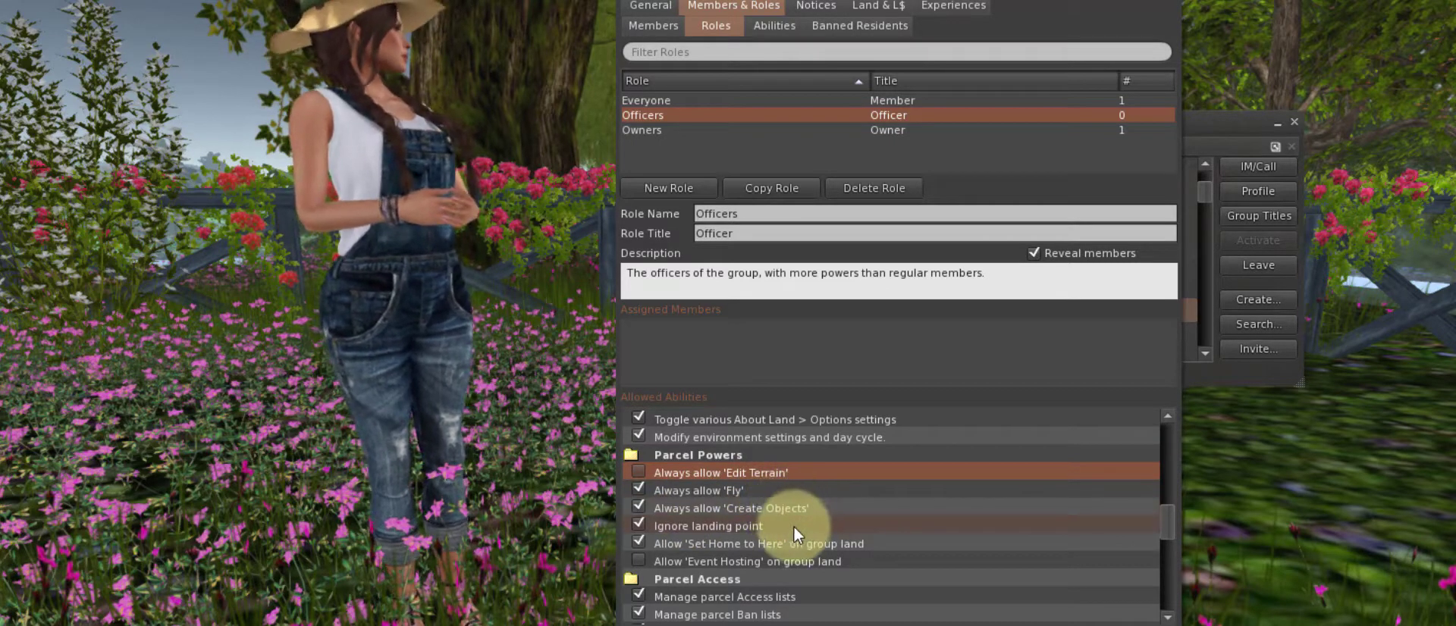
pyautogui.scroll(-3, 828, 522)
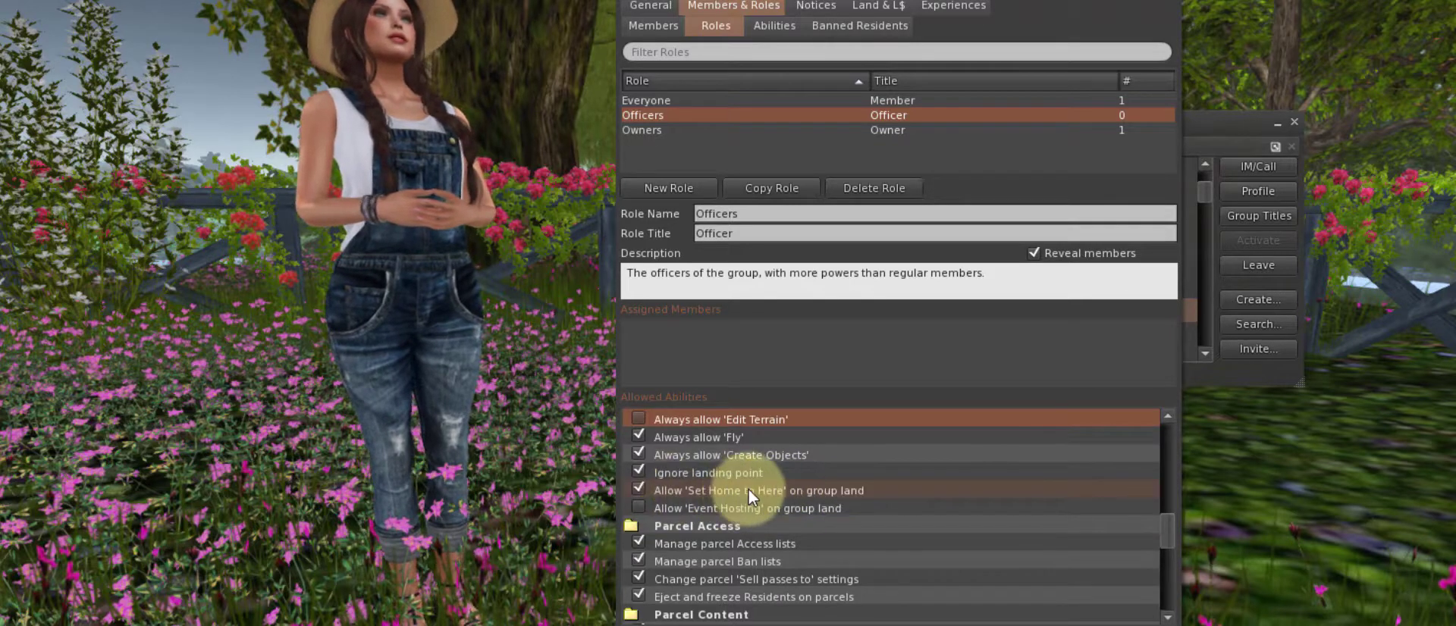
pyautogui.scroll(-3, 751, 487)
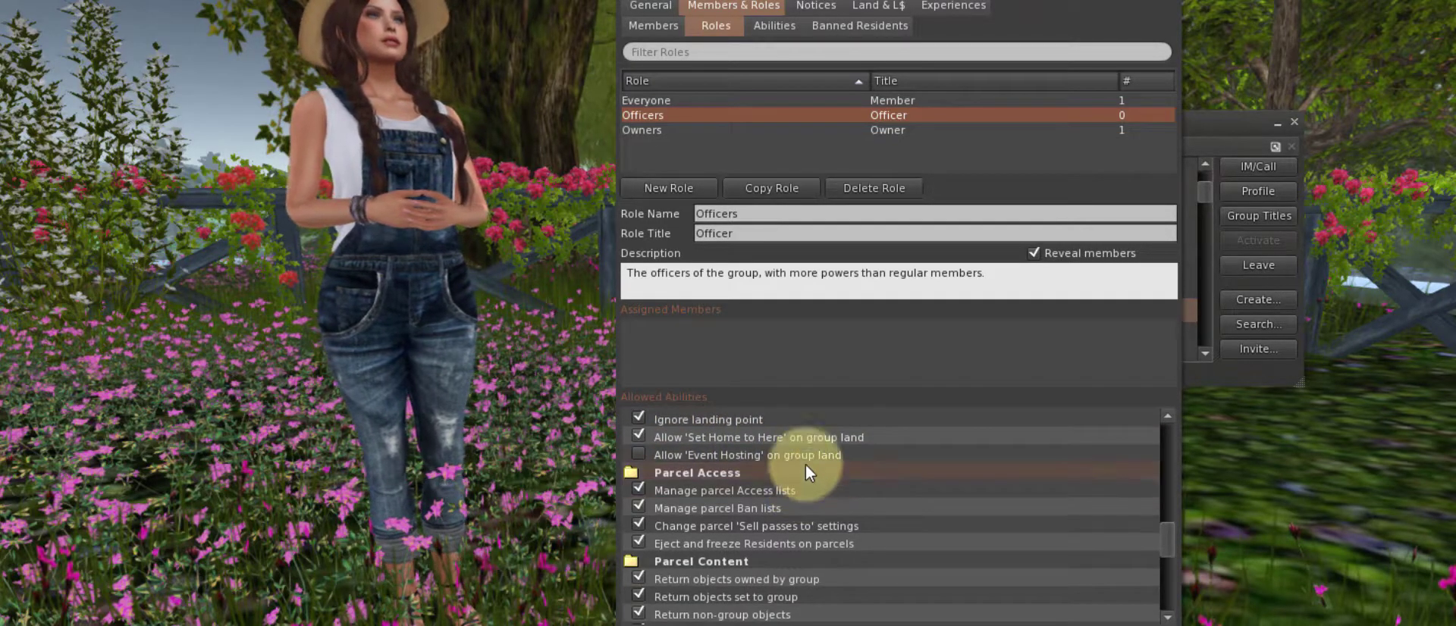
pyautogui.click(635, 455)
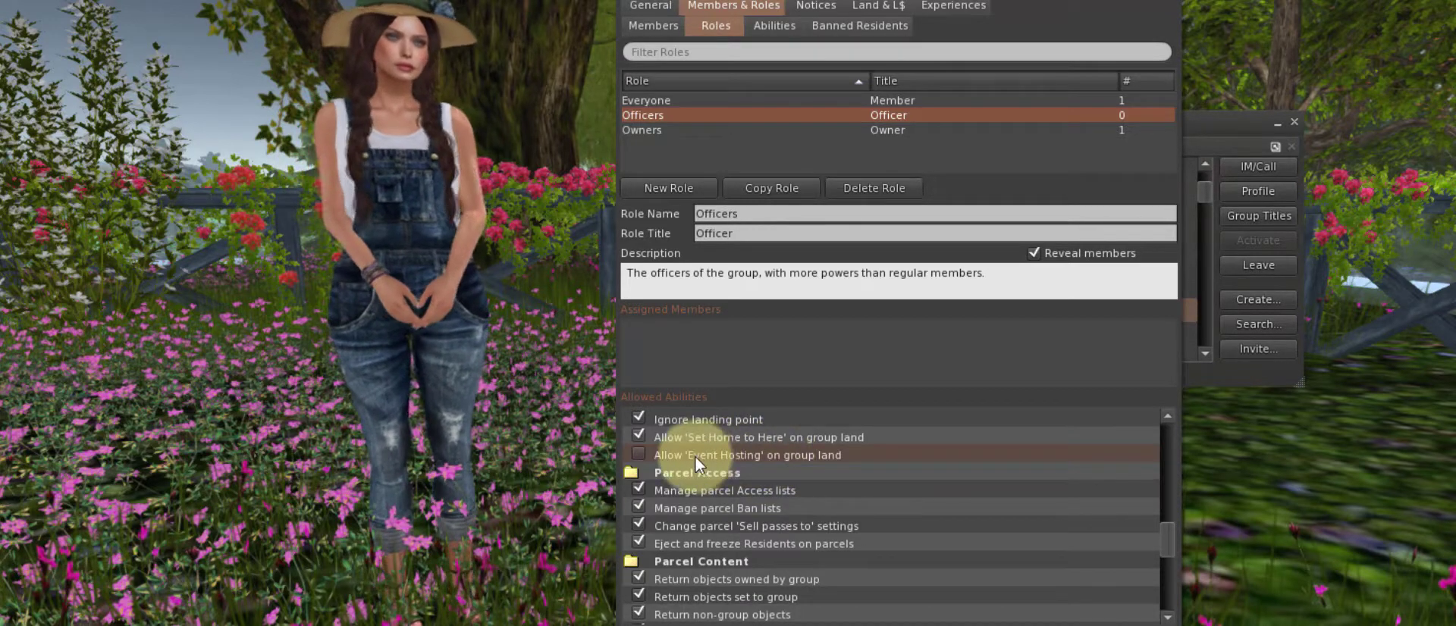
pyautogui.click(638, 455)
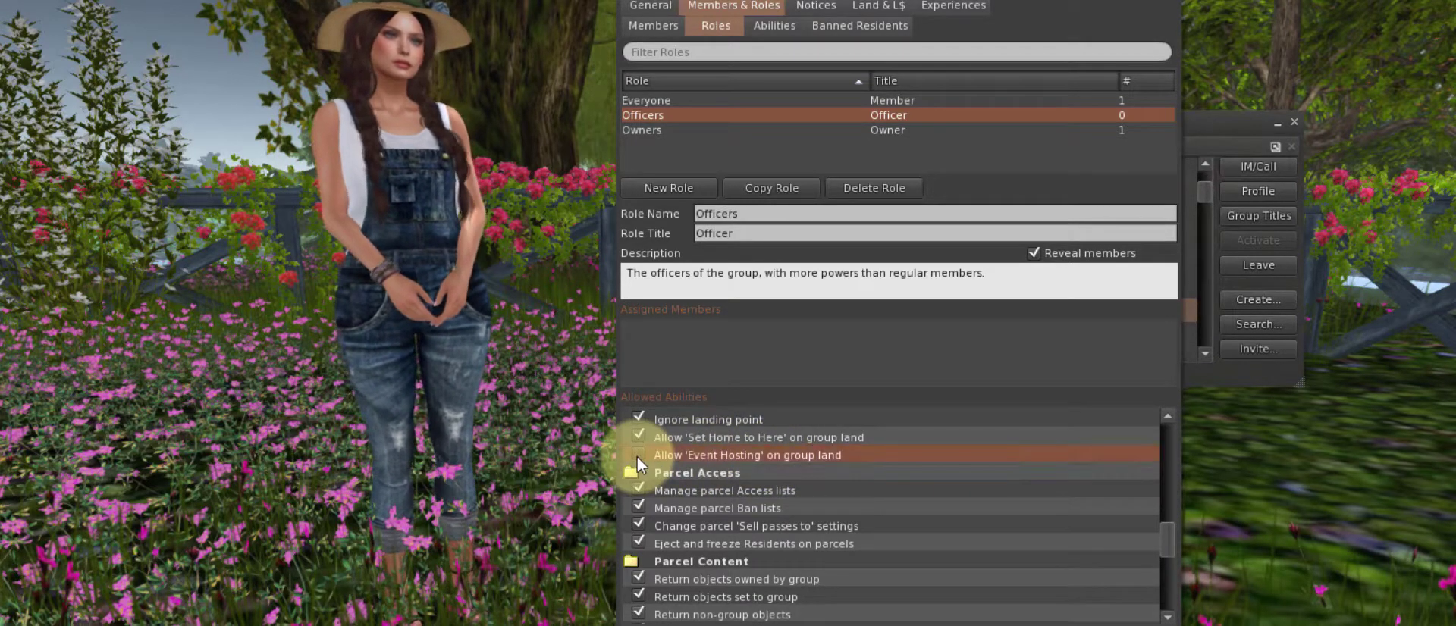
pyautogui.scroll(-1, 692, 470)
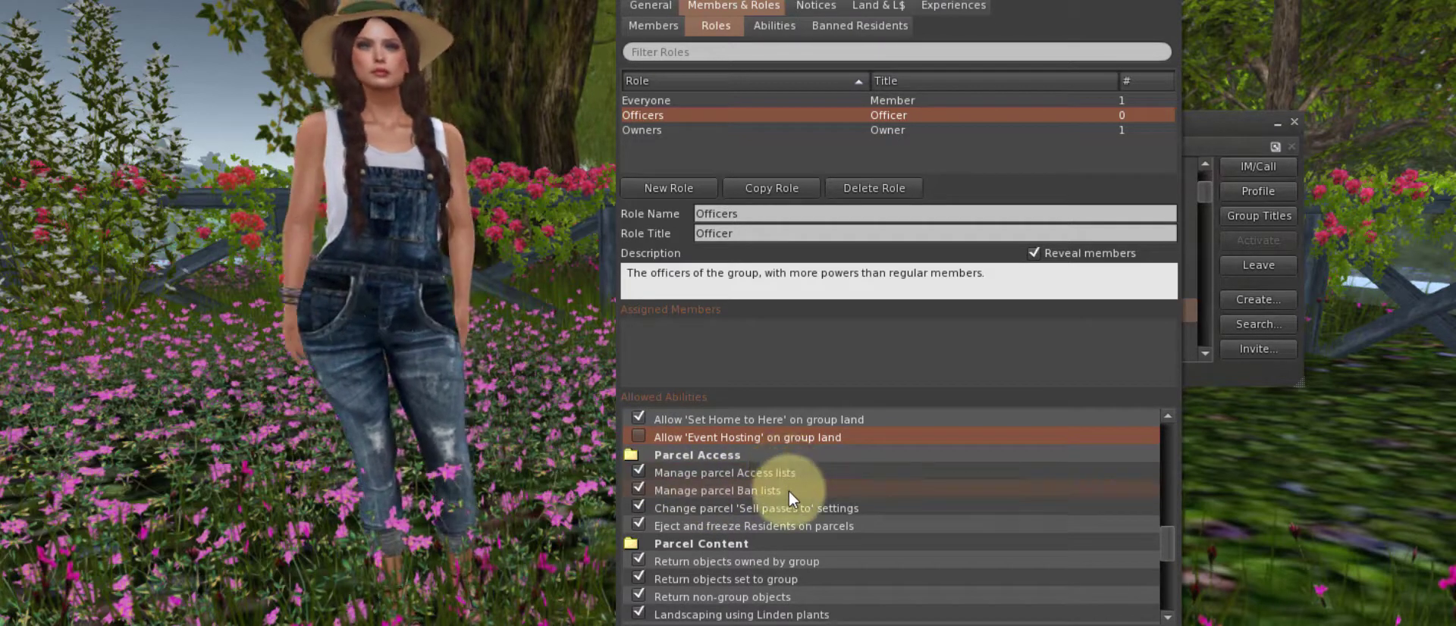
pyautogui.scroll(-2, 788, 498)
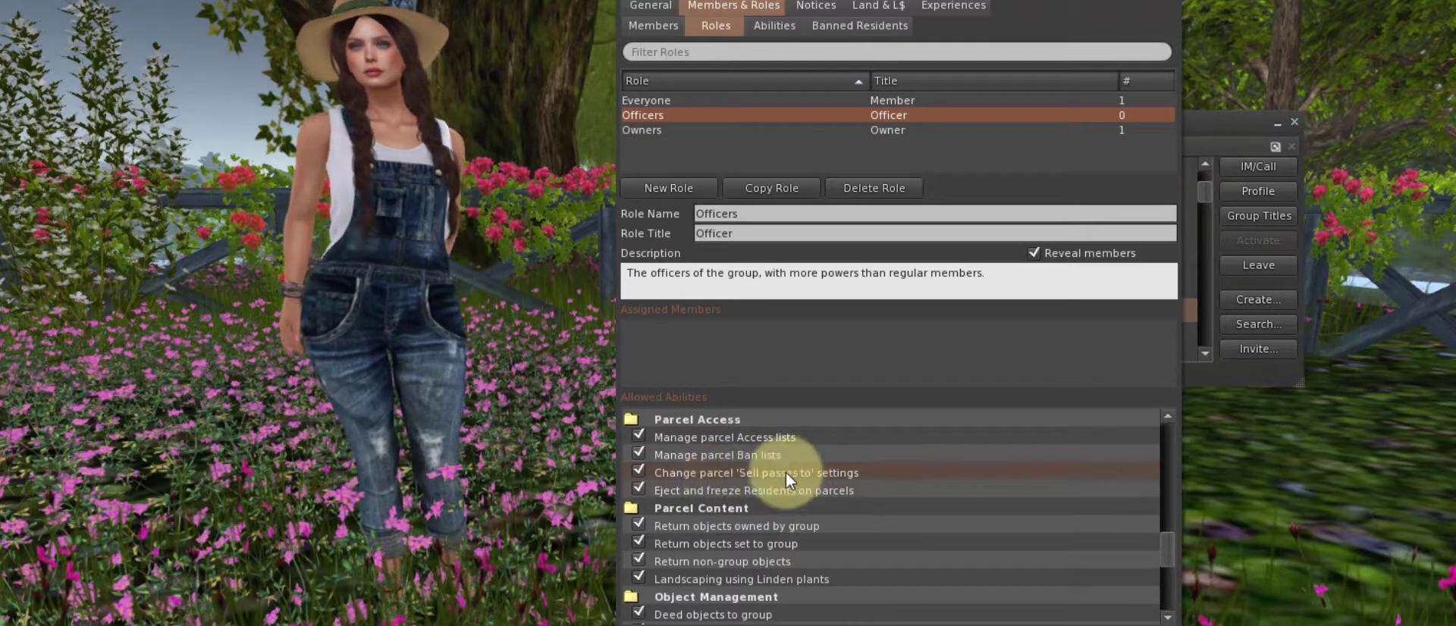
pyautogui.click(638, 472)
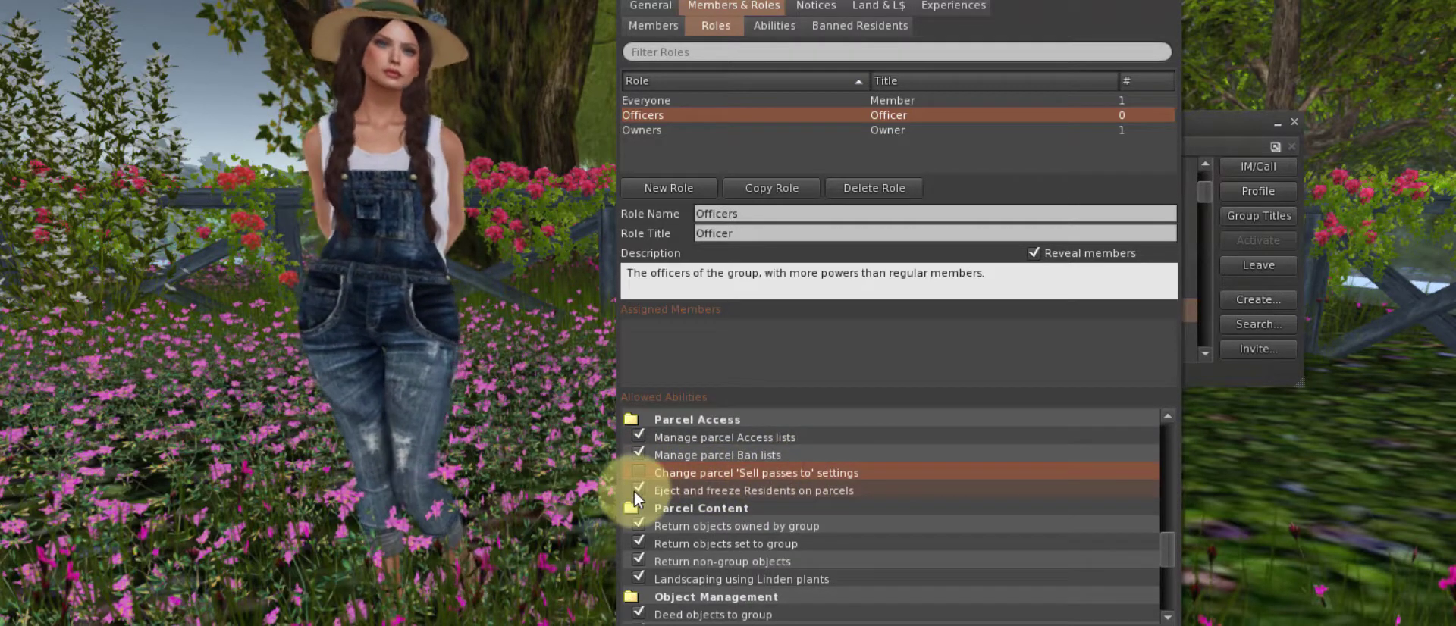
pyautogui.scroll(-3, 769, 511)
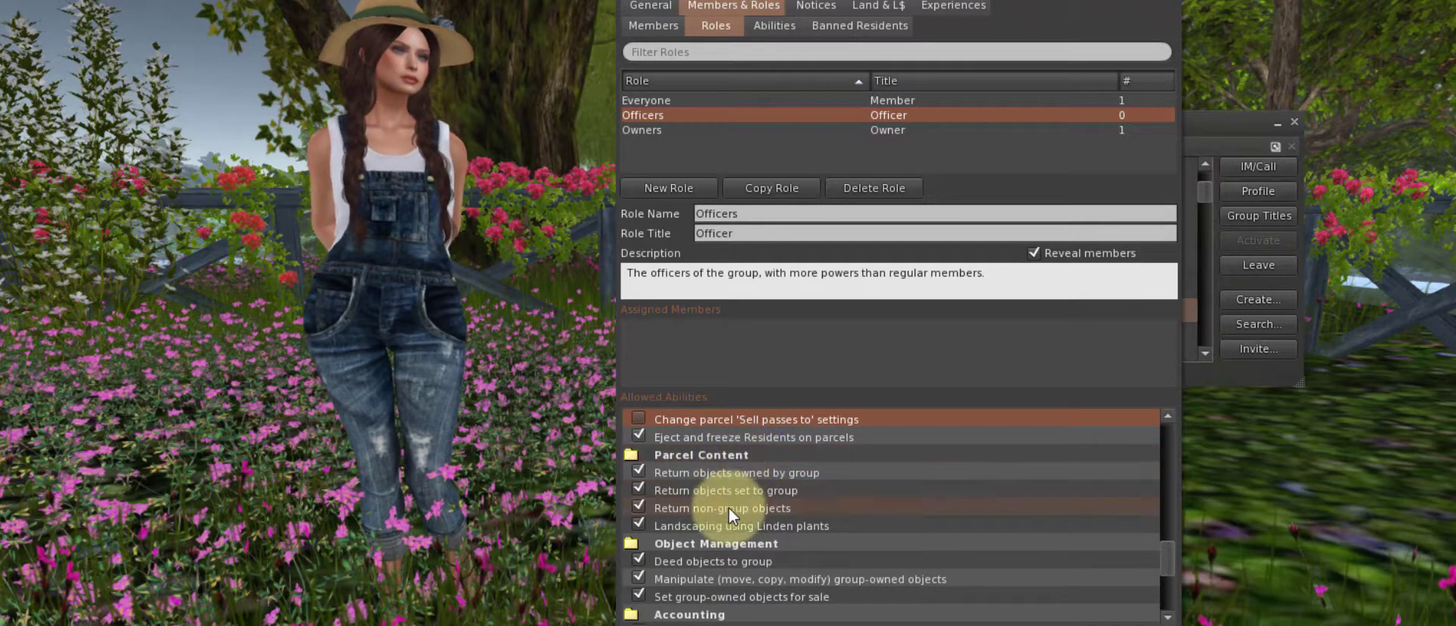
pyautogui.scroll(-4, 734, 494)
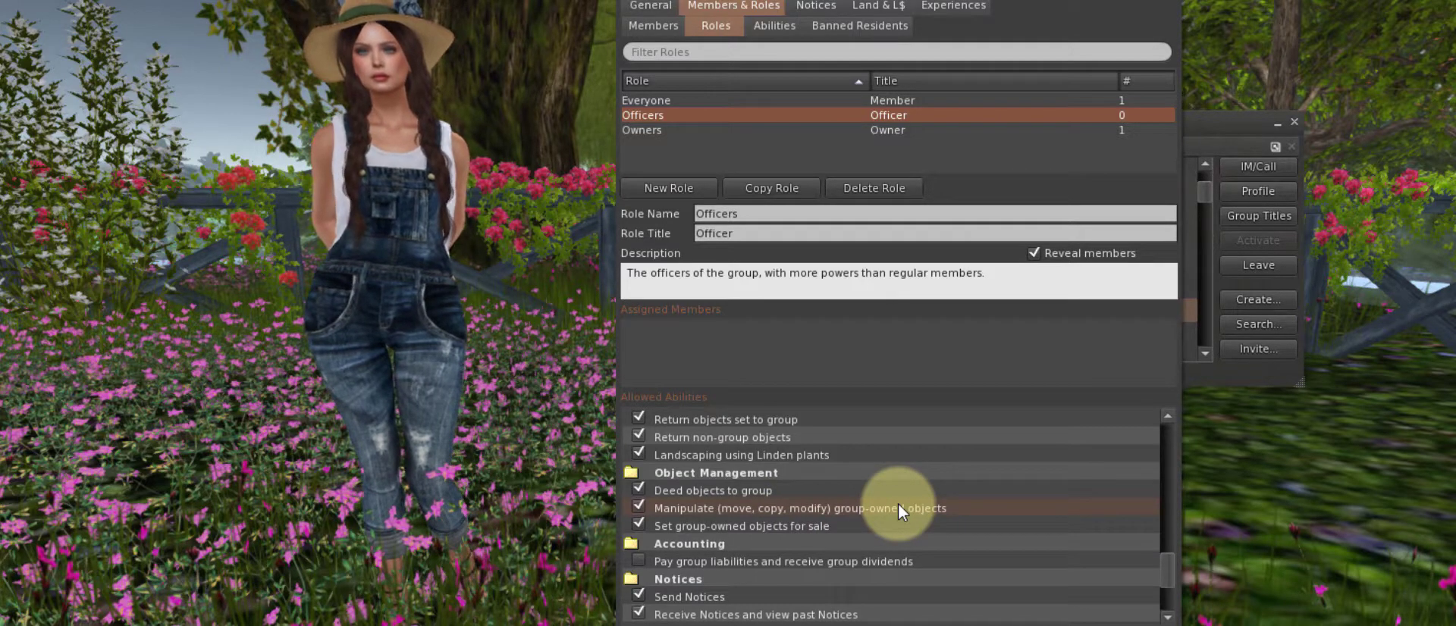
pyautogui.scroll(5, 898, 503)
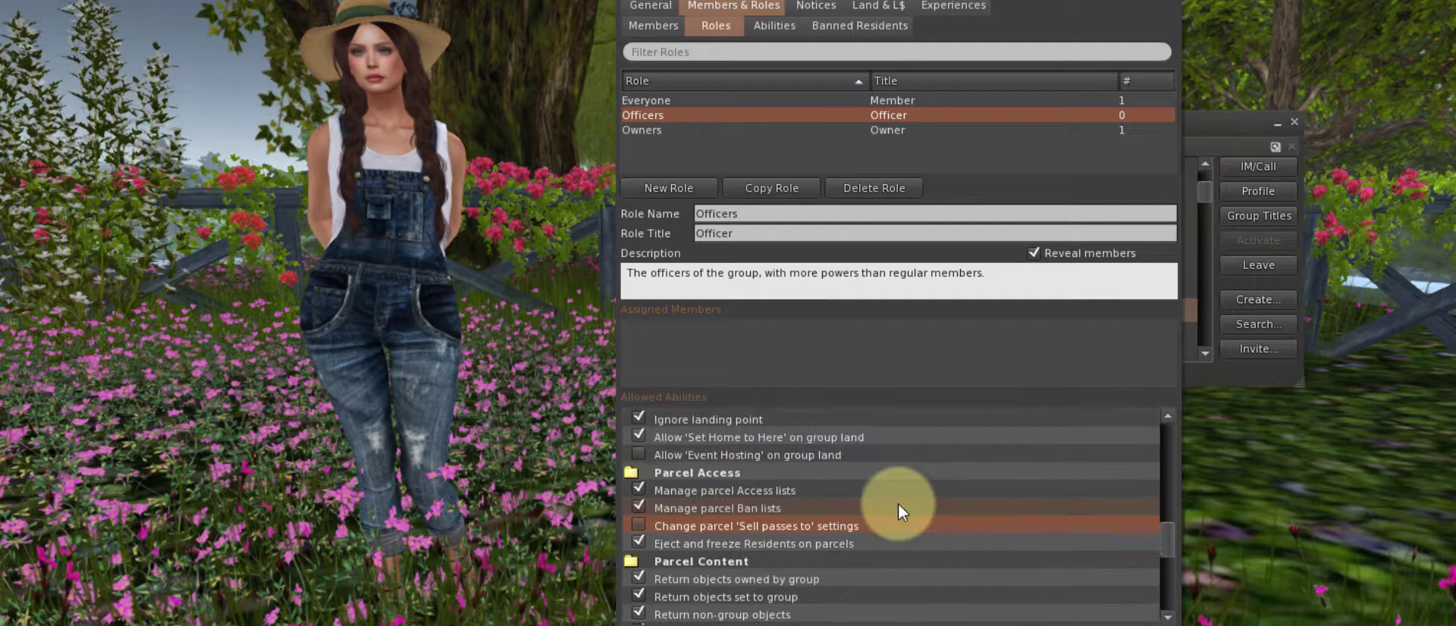
pyautogui.scroll(1, 897, 505)
pyautogui.scroll(3, 897, 504)
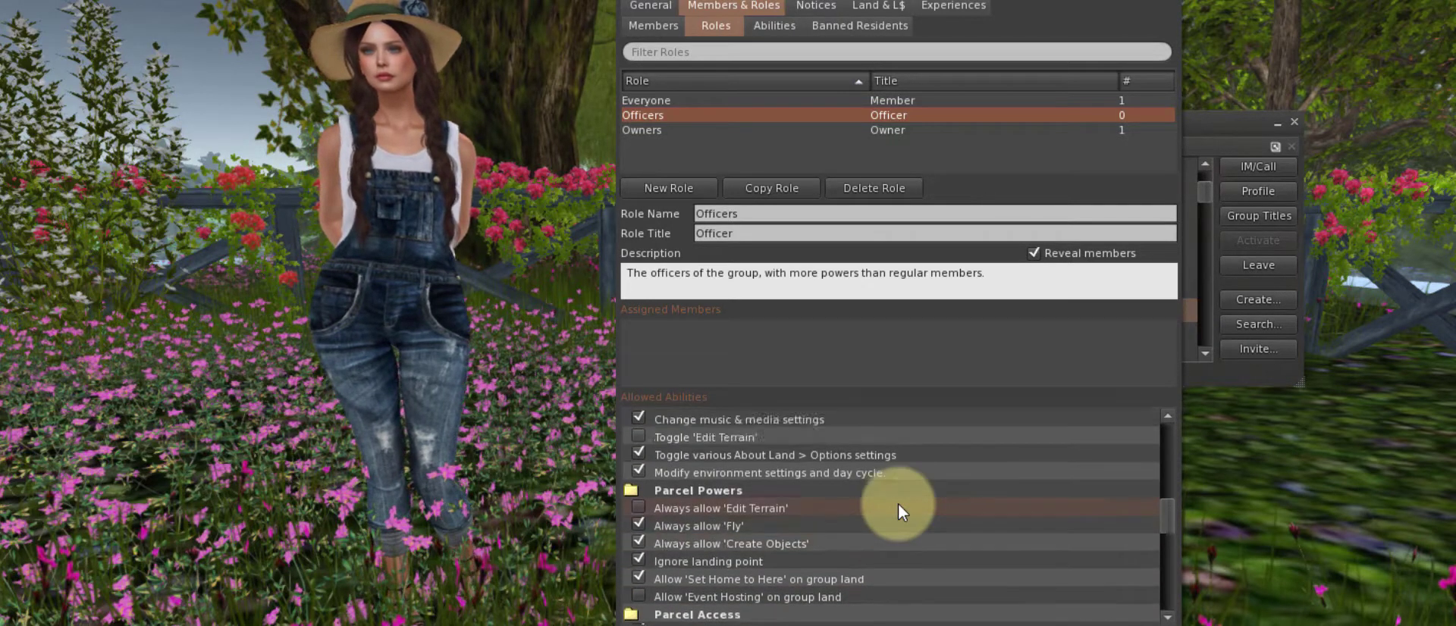
pyautogui.scroll(2, 897, 502)
pyautogui.scroll(2, 897, 503)
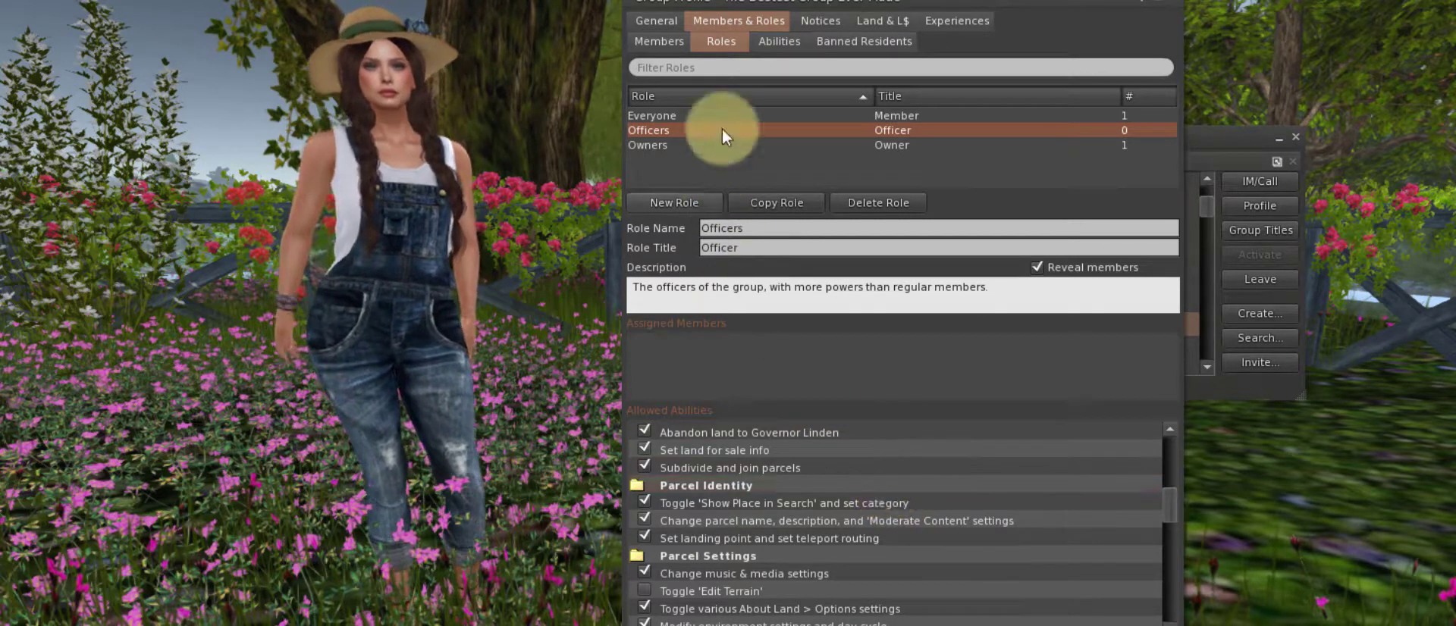
# Apply the pending Officers role ability changes and show the group's Members list
pyautogui.click(657, 47)
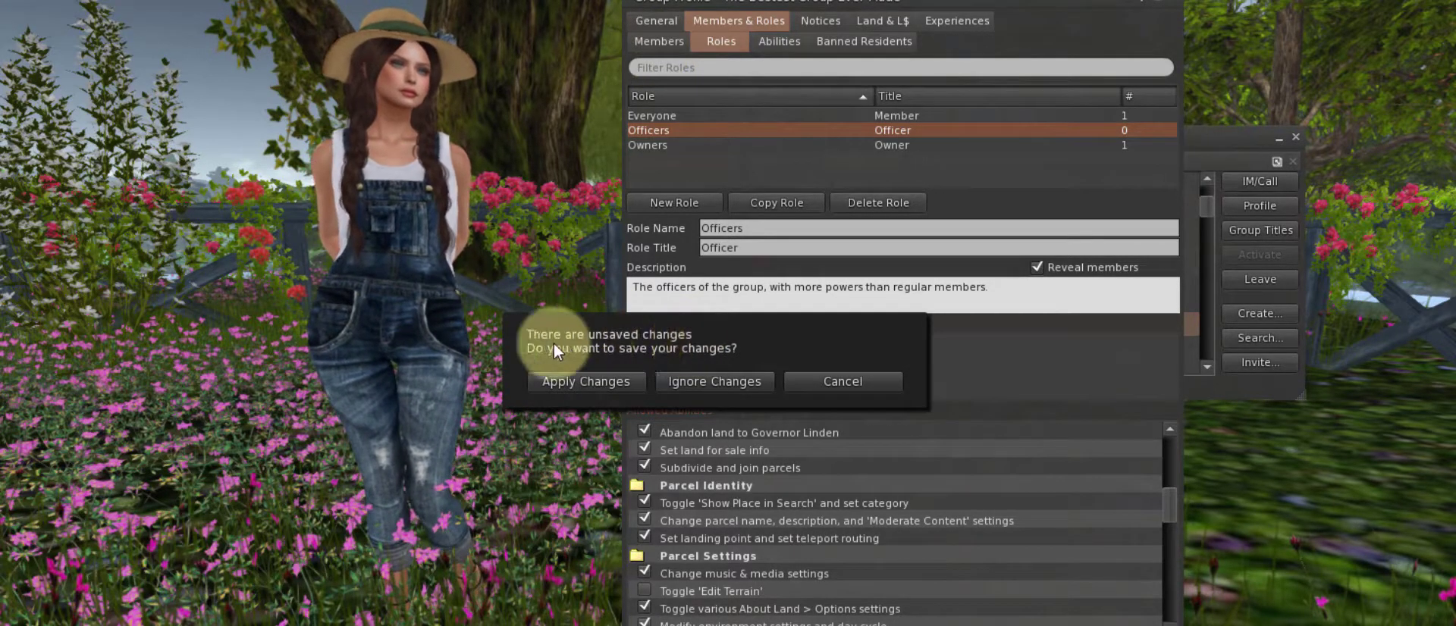
pyautogui.click(618, 381)
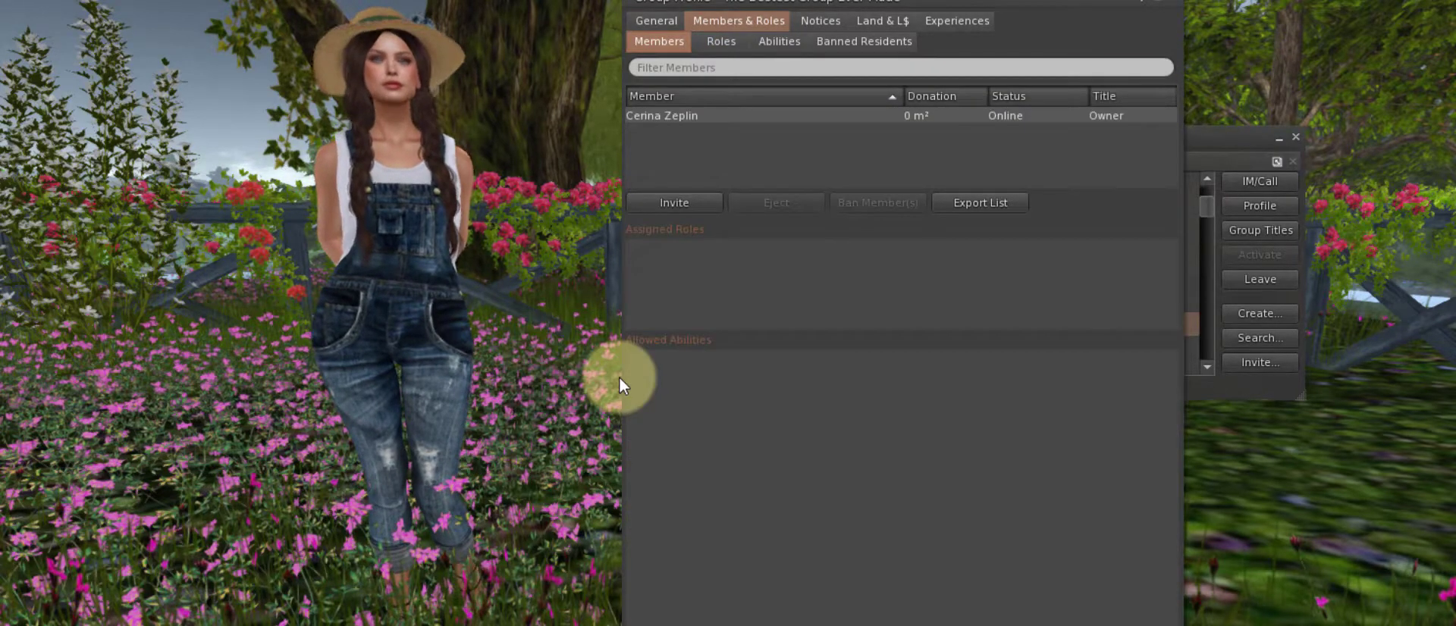
pyautogui.click(663, 44)
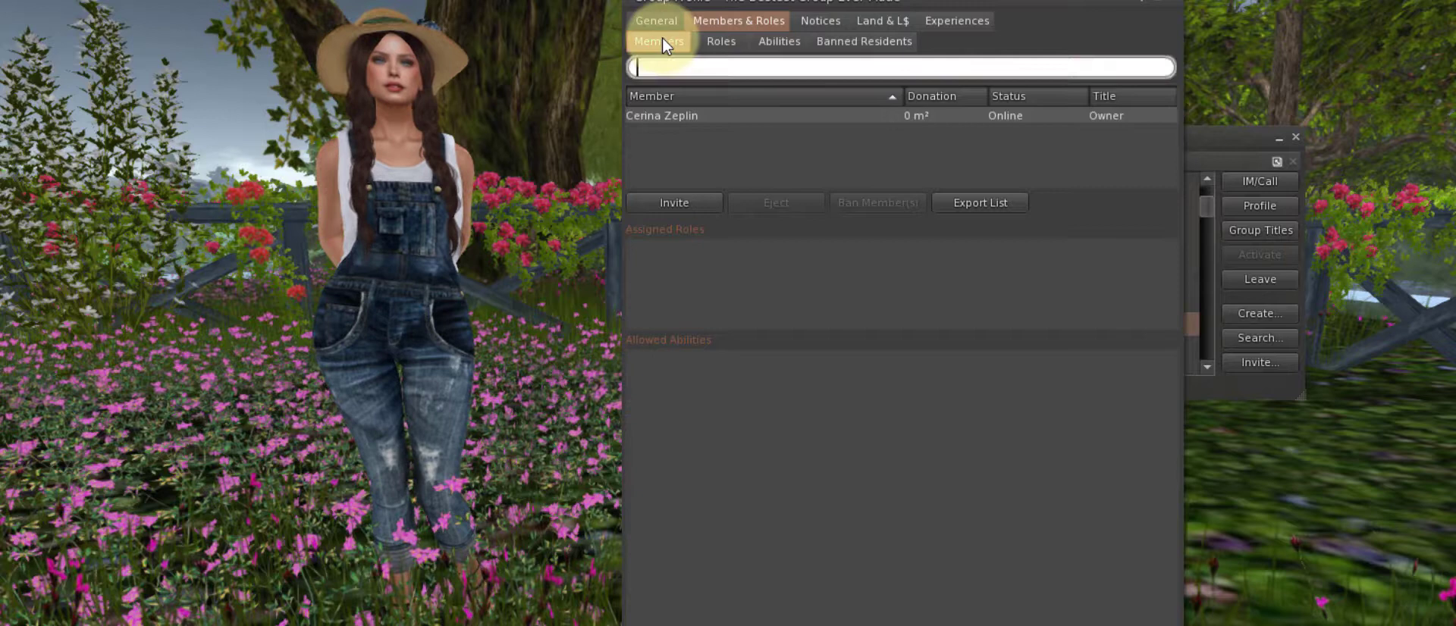
# Start a group invitation, search the resident chooser by the resident's name, and select the match
pyautogui.click(682, 205)
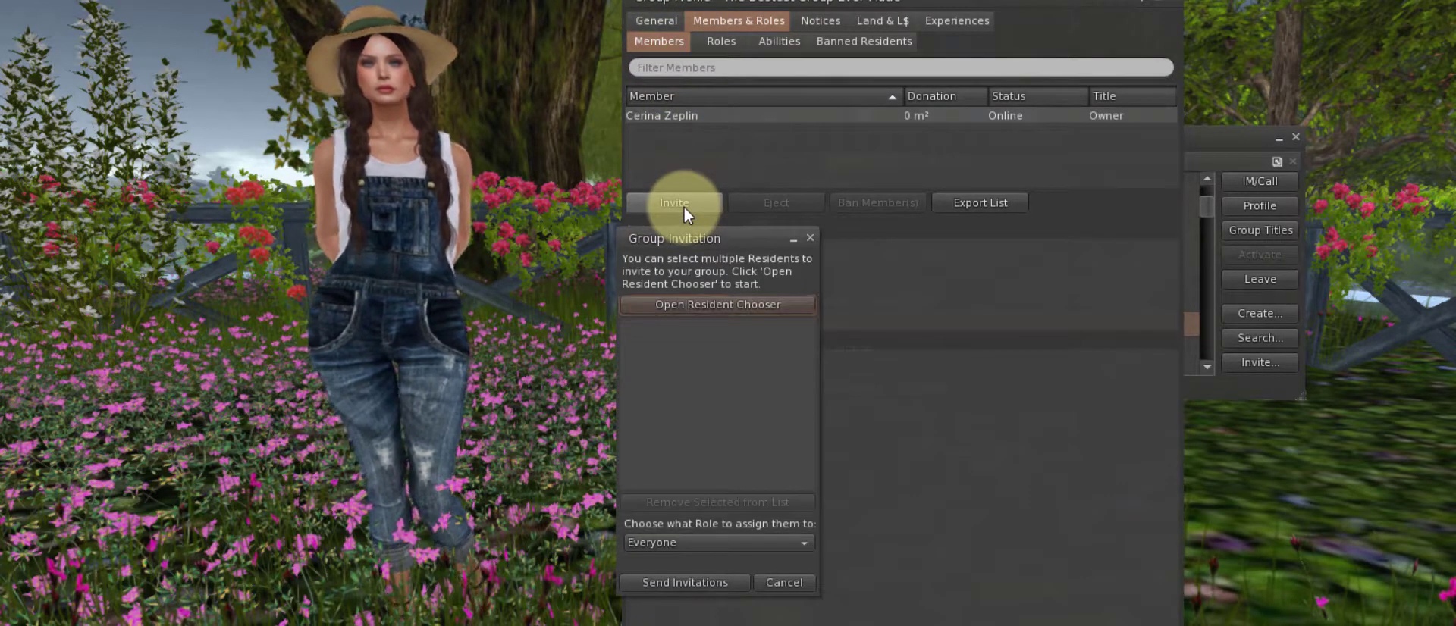
pyautogui.click(730, 306)
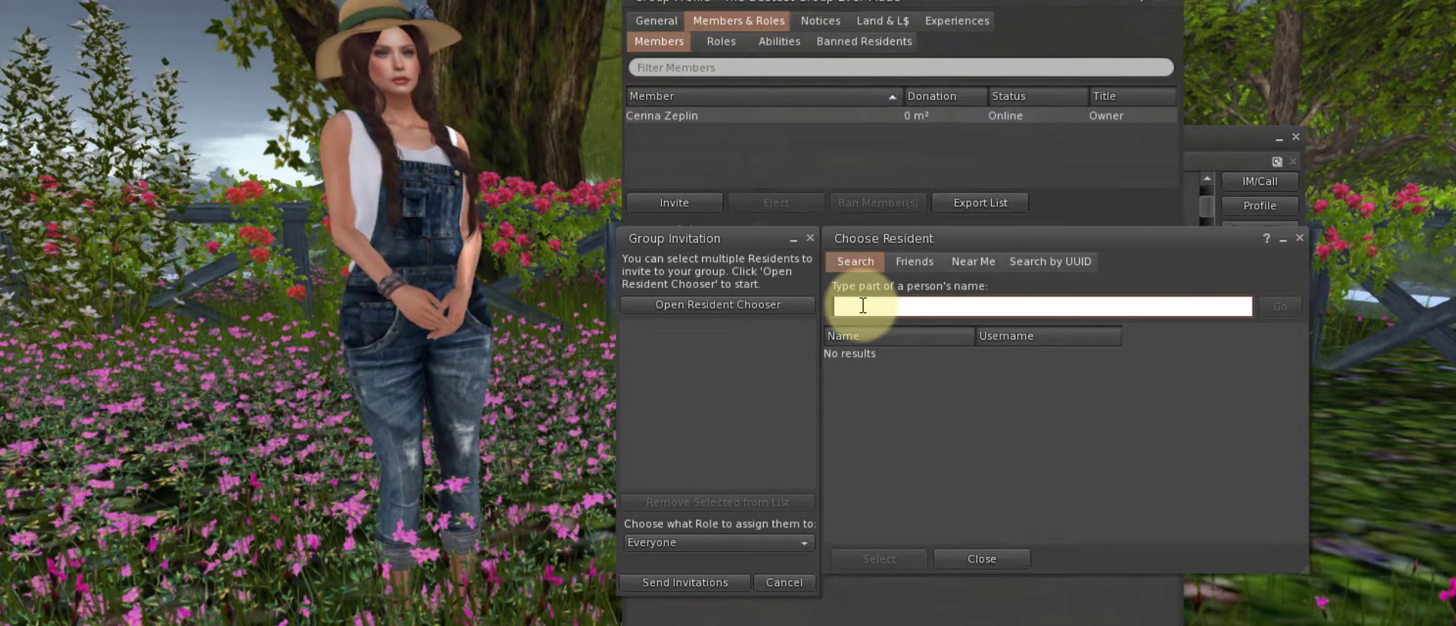
pyautogui.press('Return')
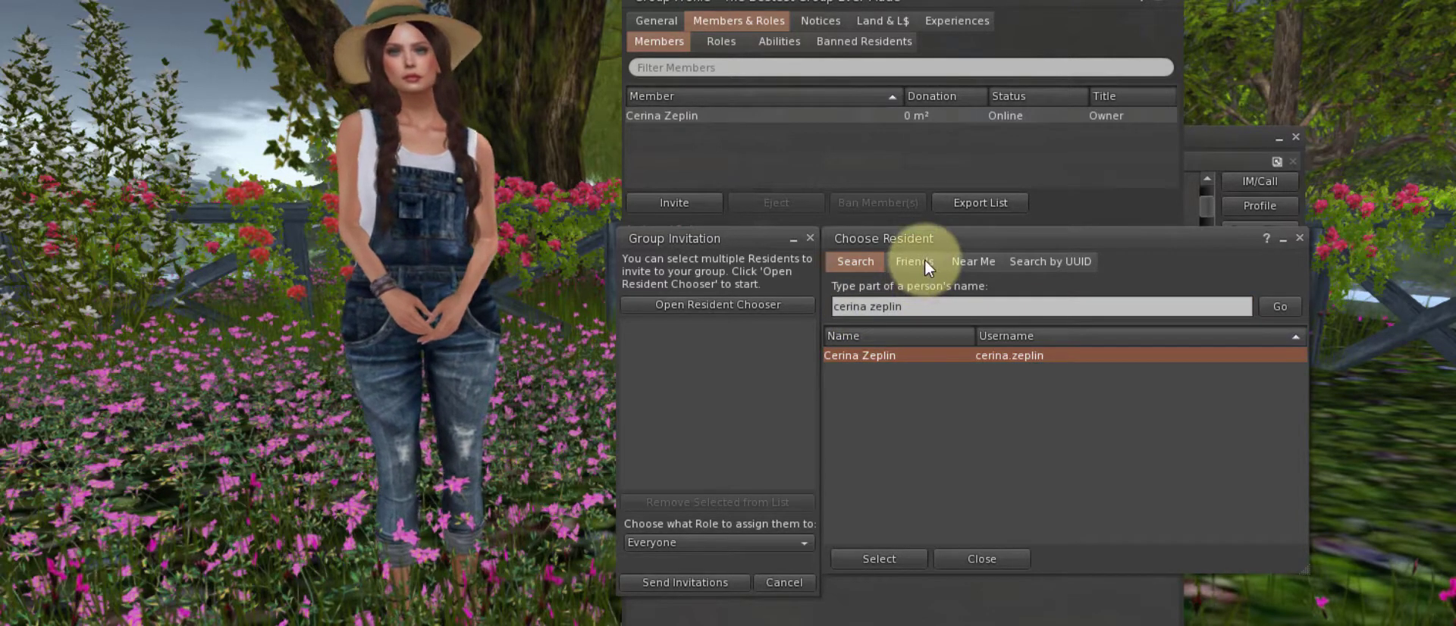
pyautogui.click(973, 262)
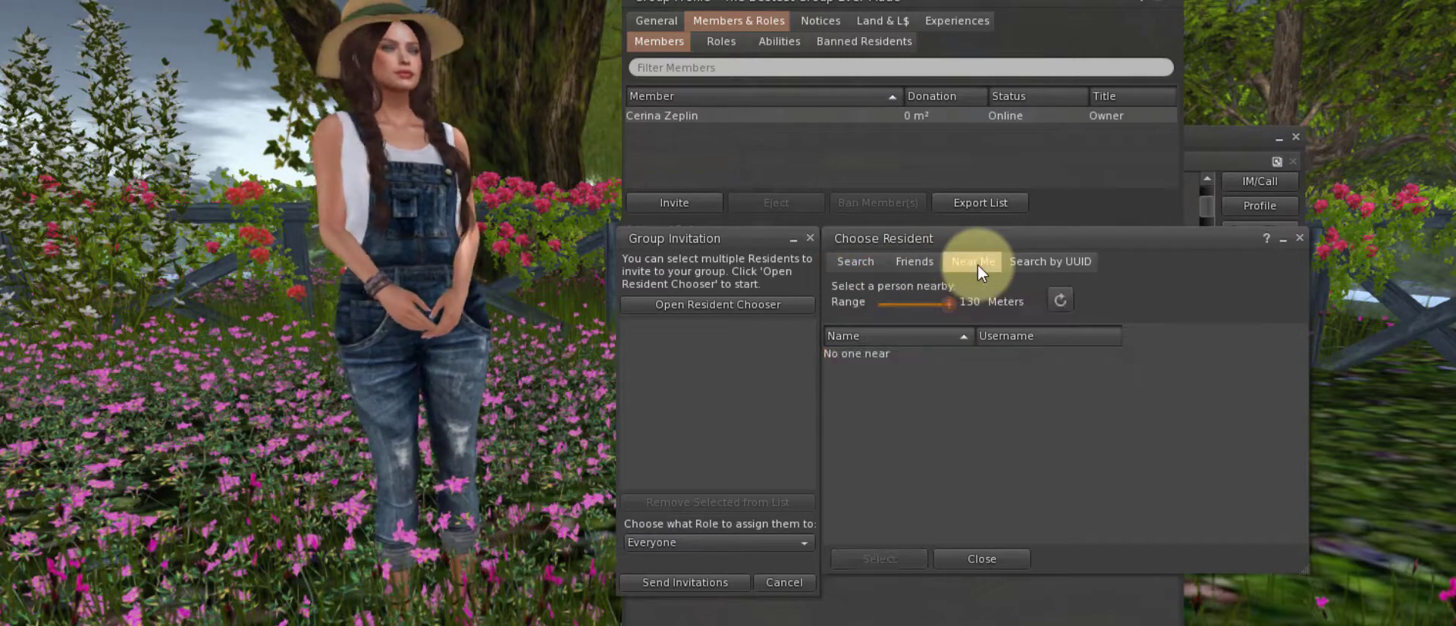
pyautogui.click(856, 262)
pyautogui.click(880, 358)
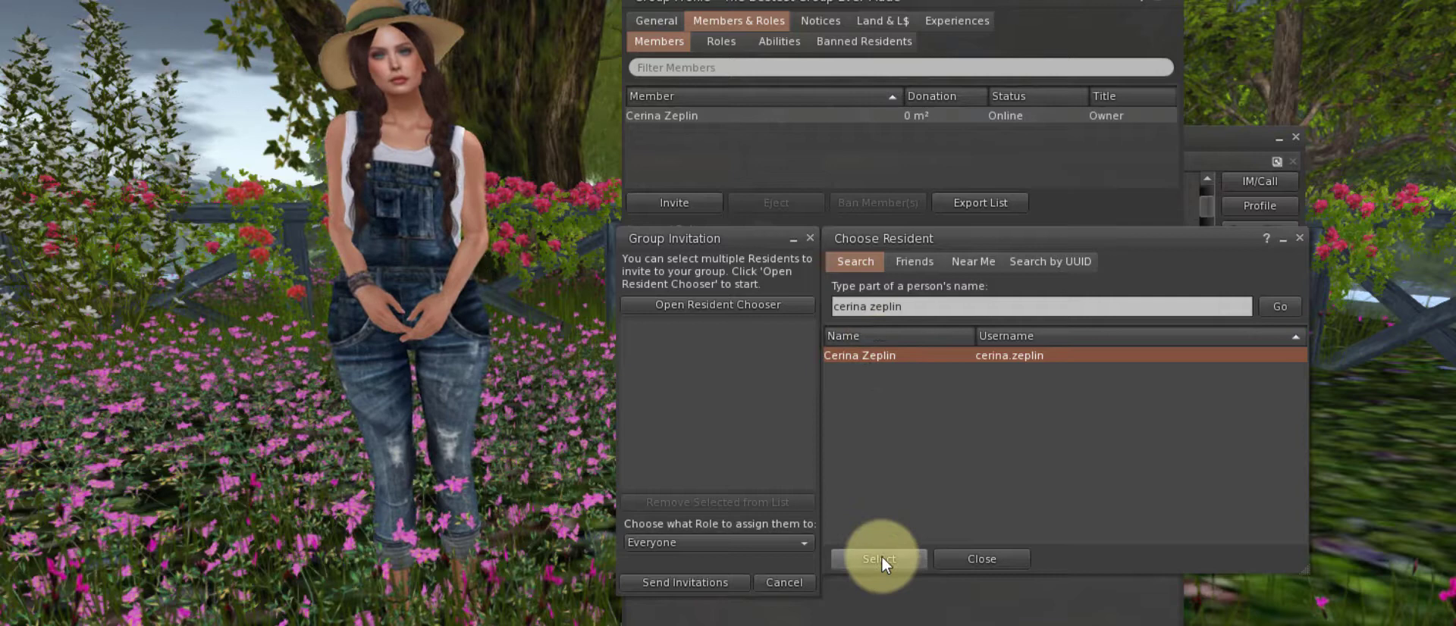
# Add the chosen resident to the invitation with the Officers role and send it
pyautogui.click(905, 568)
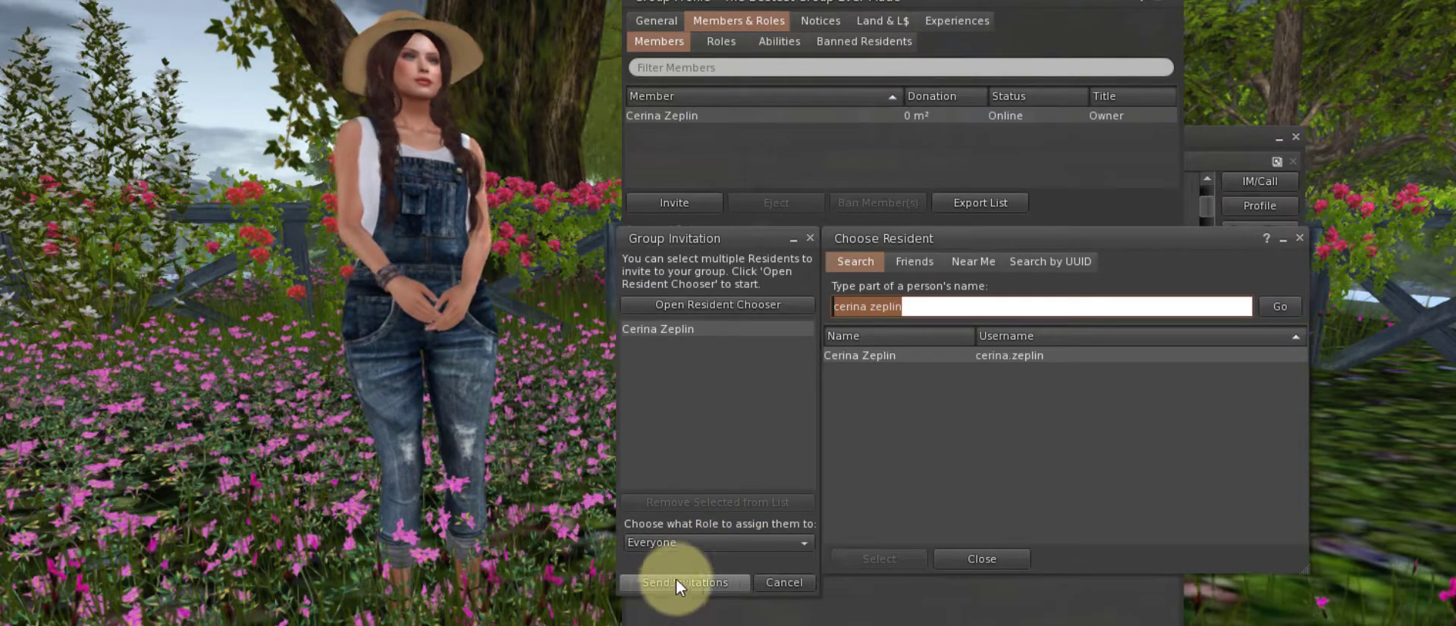
pyautogui.click(705, 545)
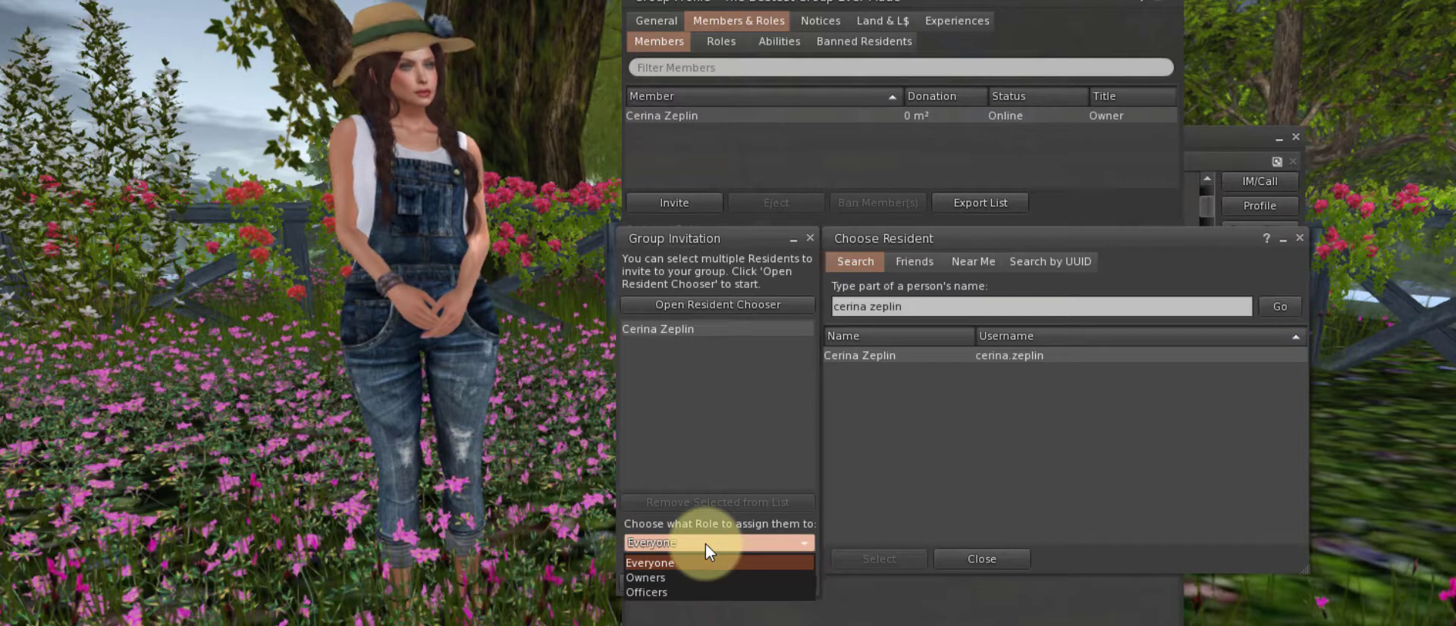
pyautogui.click(652, 593)
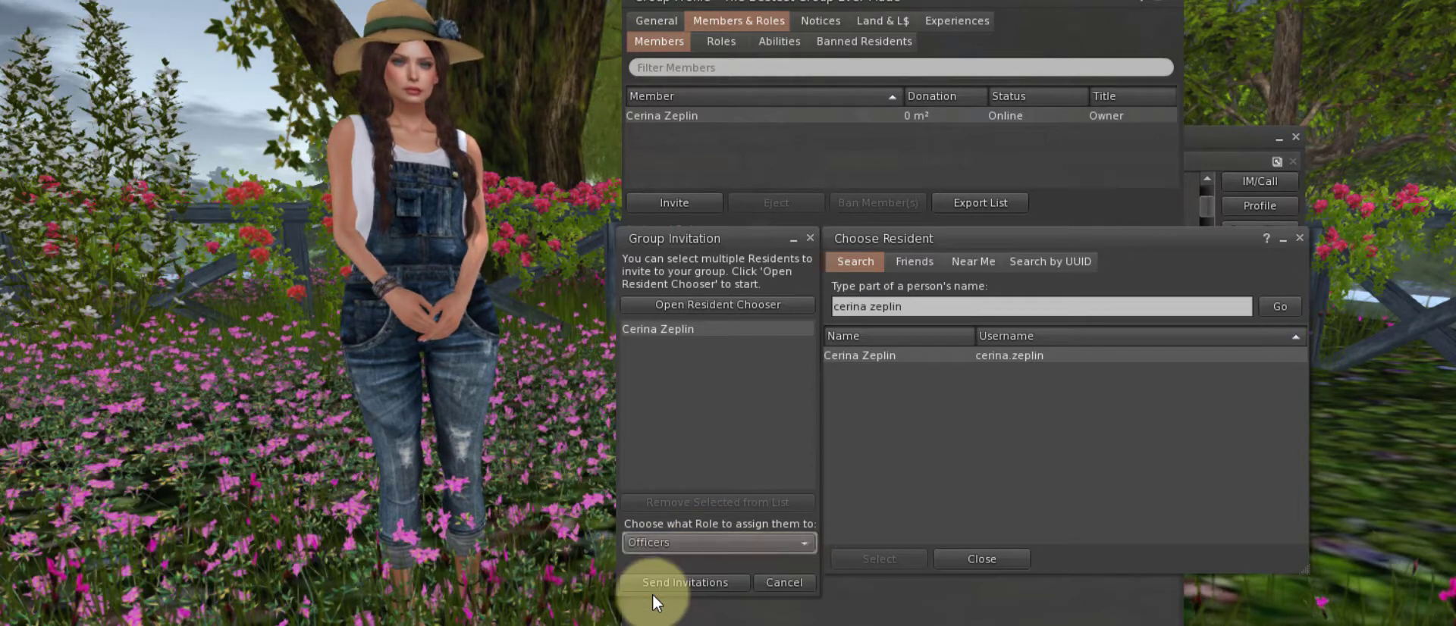
pyautogui.click(698, 582)
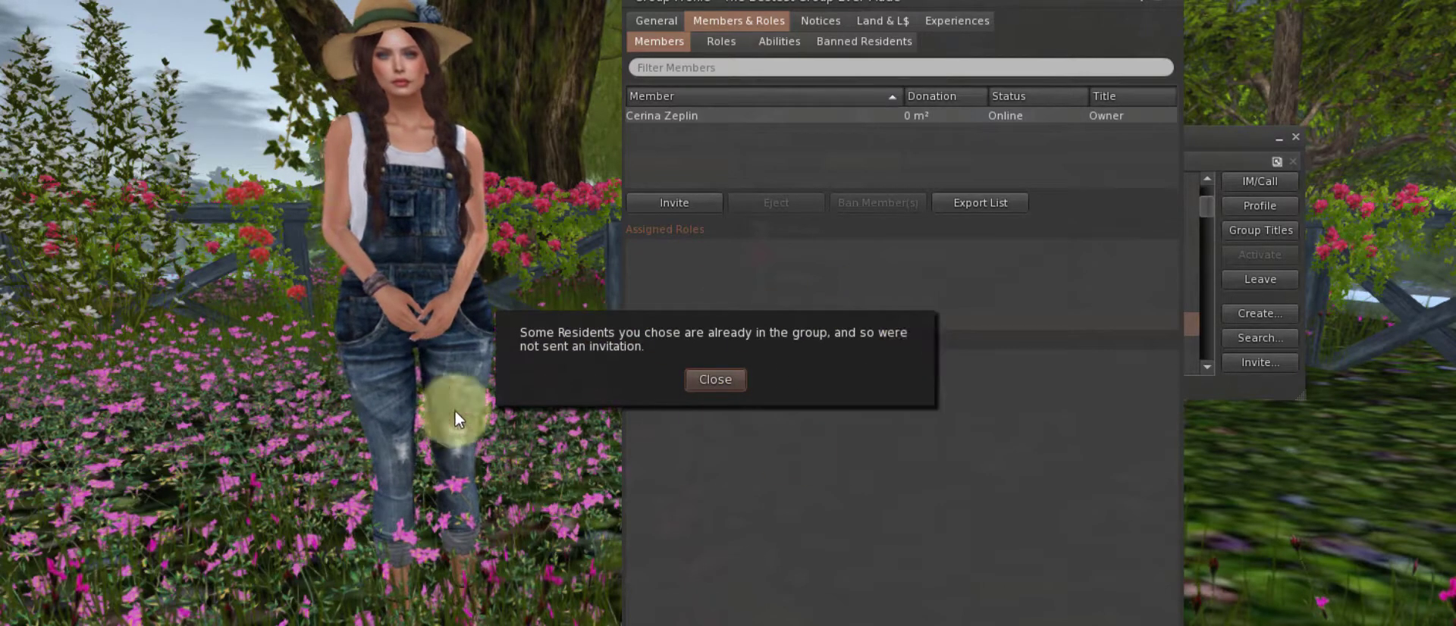
# Close the notice saying the resident is already in the group
pyautogui.click(717, 379)
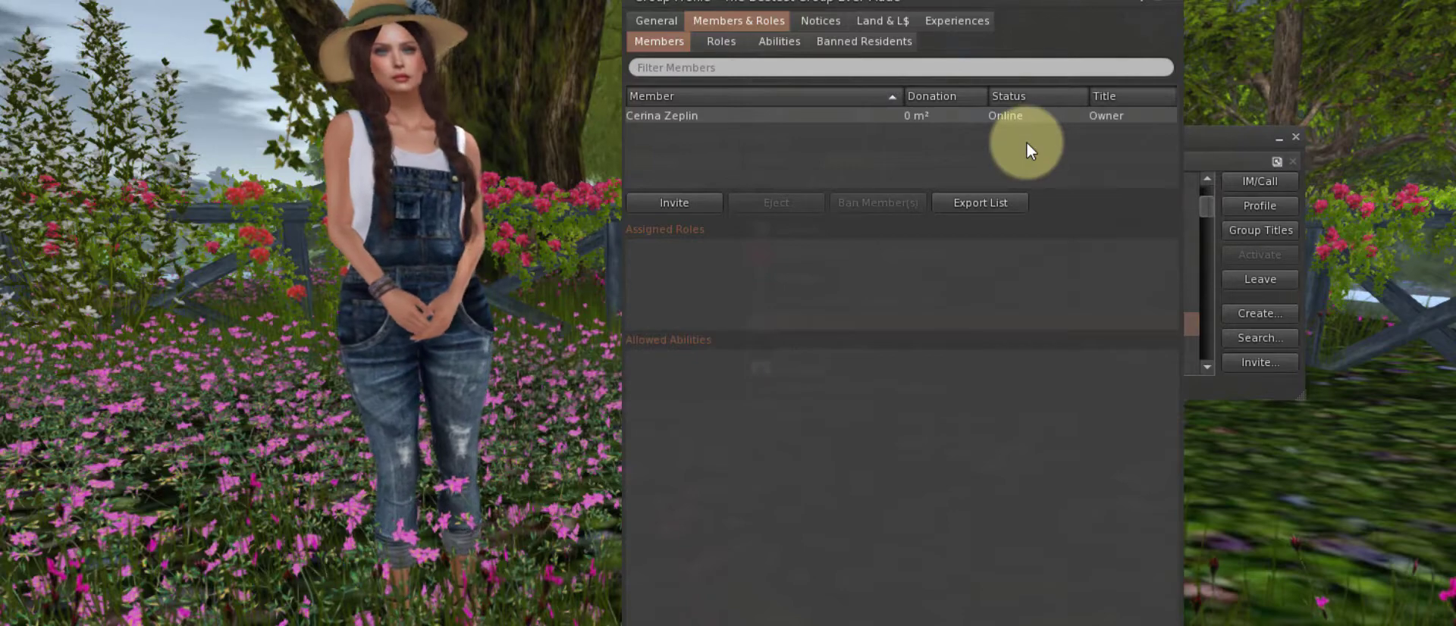